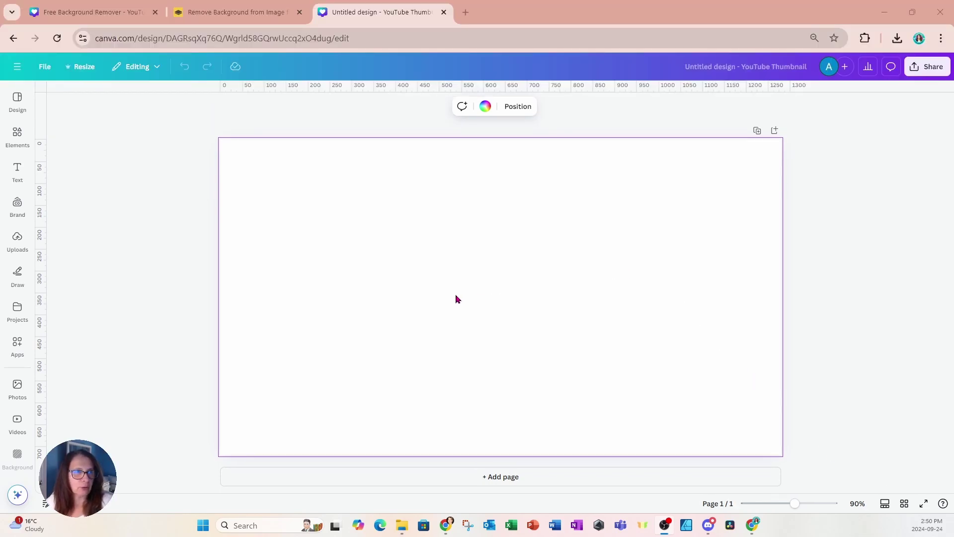
Open and then dismiss the File menu on the blank 1280 × 720 YouTube thumbnail.
{"action": "left_click", "coordinate": [45, 67]}
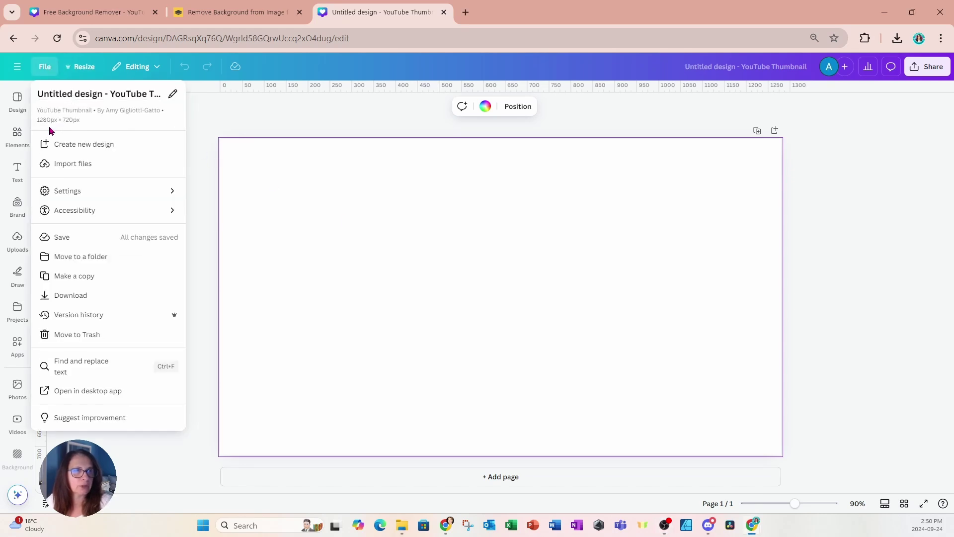
{"action": "left_click", "coordinate": [318, 189]}
Add a heading text box reading 'ROSE'.
{"action": "left_click", "coordinate": [19, 168]}
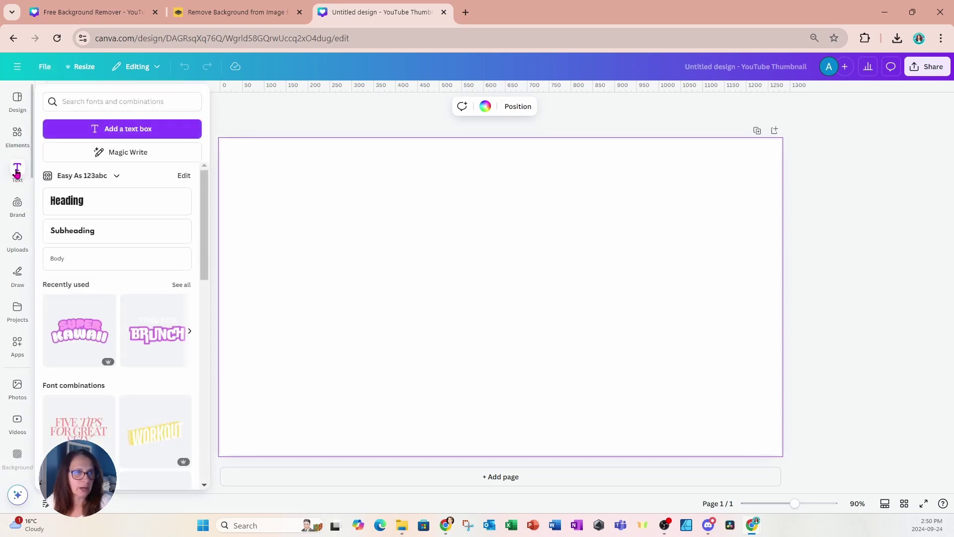
{"action": "left_click", "coordinate": [70, 199]}
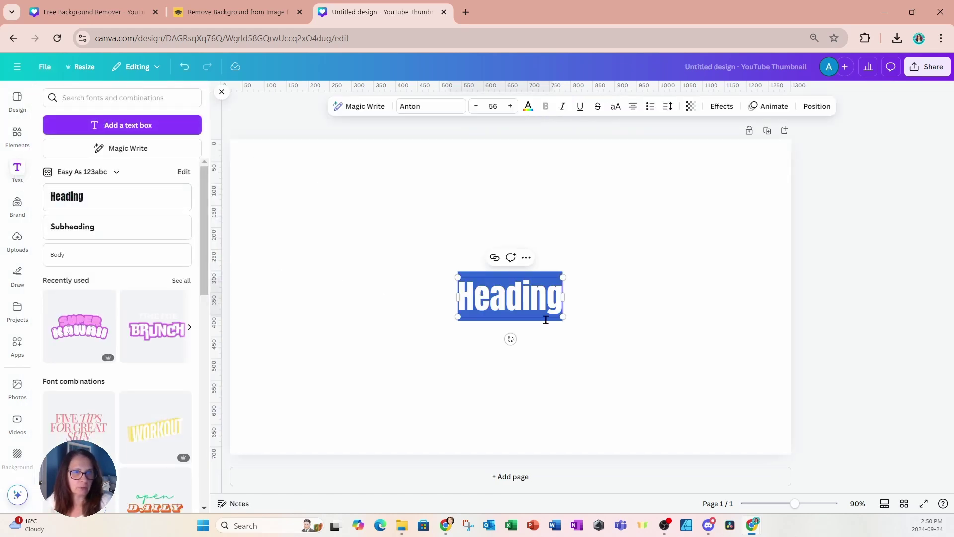
{"action": "type", "text": "ROSE"}
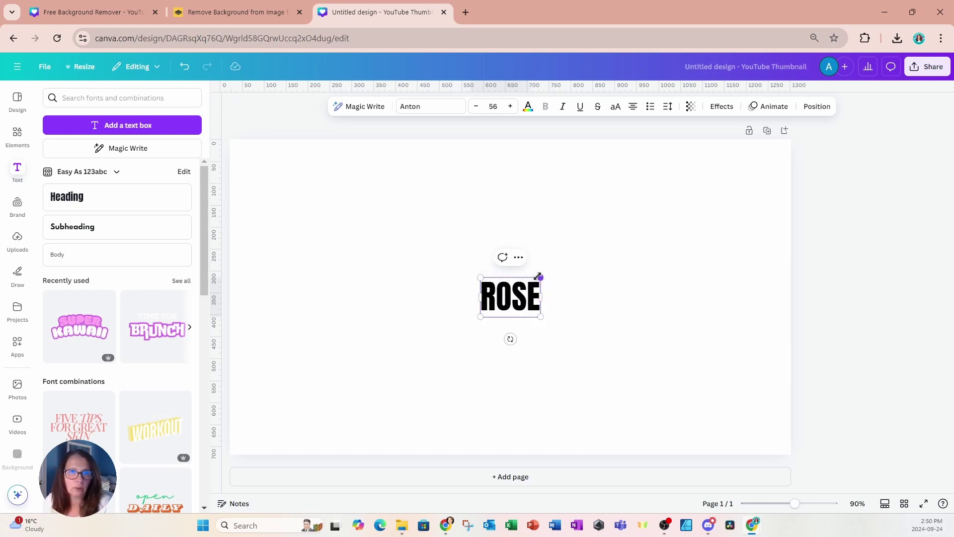
Enlarge the ROSE text to about size 292 so it spans most of the page.
{"action": "left_click_drag", "start_coordinate": [540, 277], "coordinate": [610, 232]}
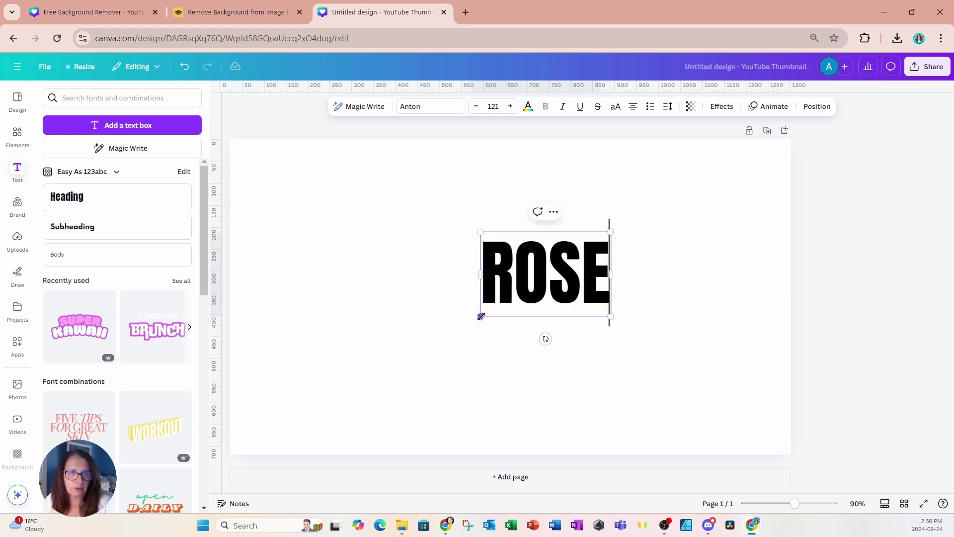
{"action": "left_click_drag", "start_coordinate": [480, 317], "coordinate": [373, 375]}
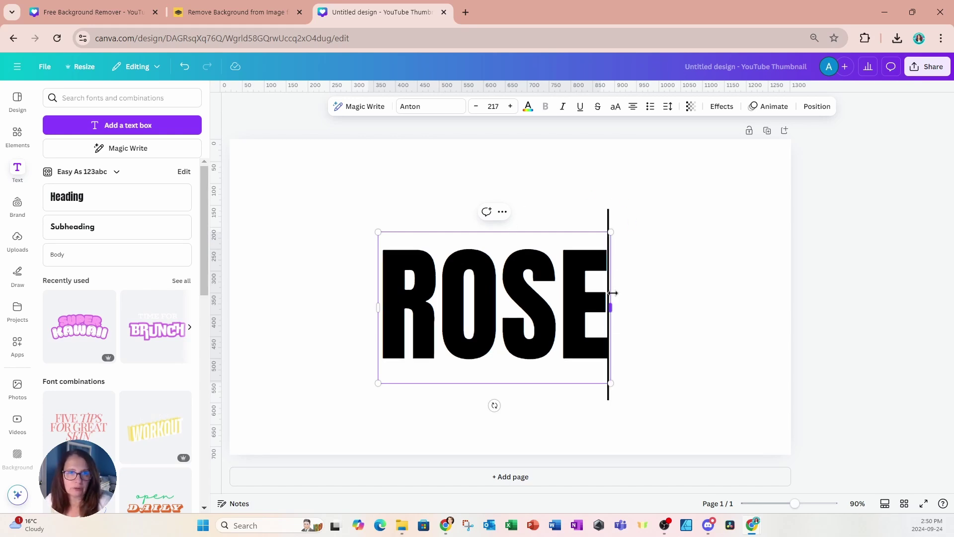
{"action": "key", "text": "ctrl+shift+period"}
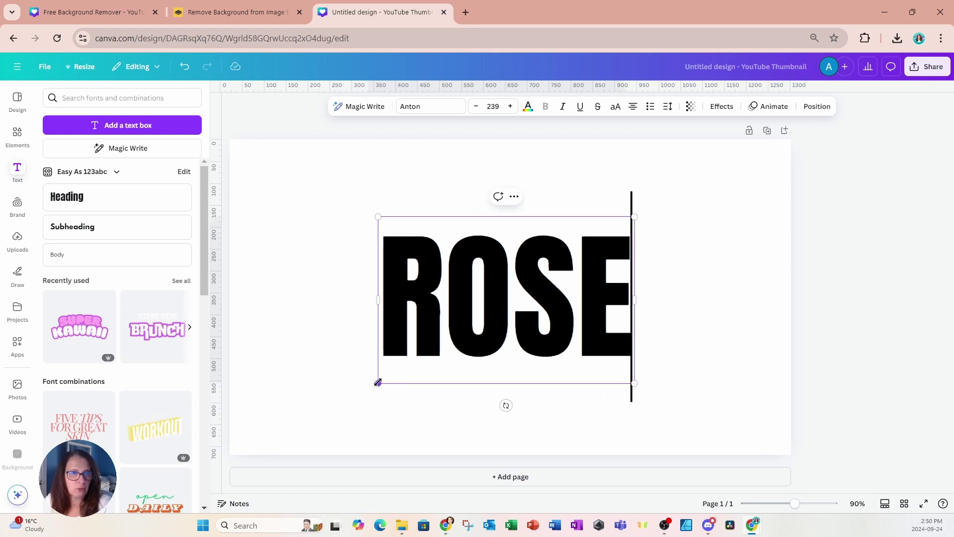
{"action": "left_click_drag", "start_coordinate": [377, 383], "coordinate": [339, 408]}
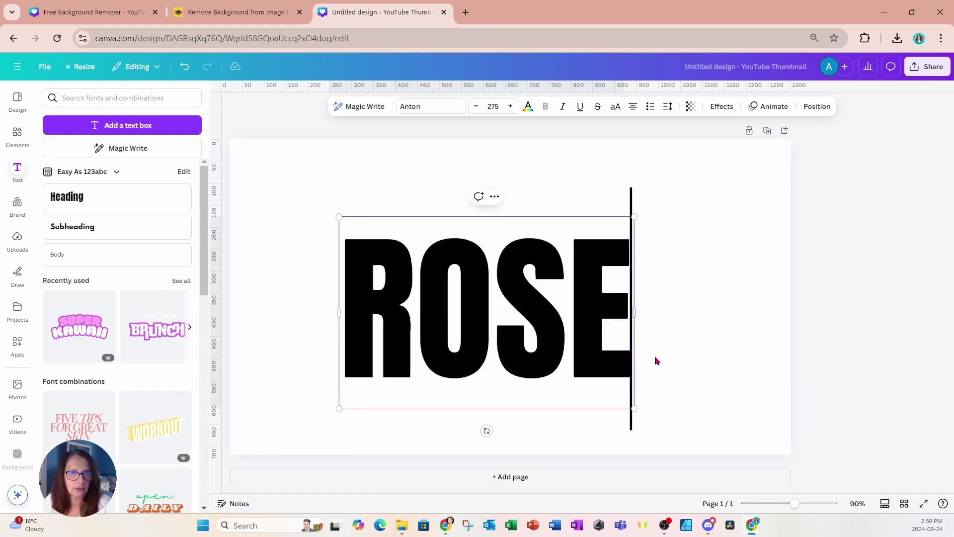
{"action": "left_click_drag", "start_coordinate": [634, 217], "coordinate": [652, 205]}
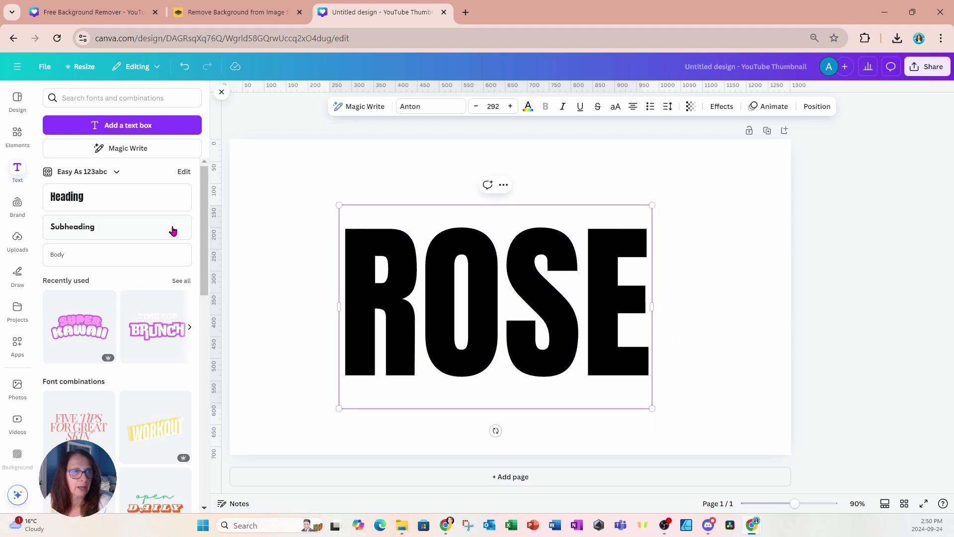
Add a pink square and stretch it to about 765 × 395 over the ROSE text.
{"action": "left_click", "coordinate": [17, 135]}
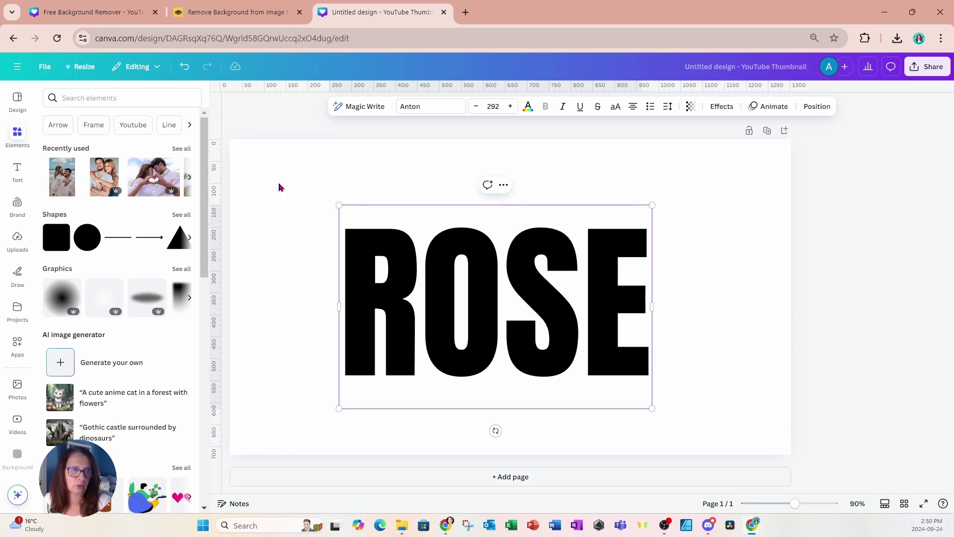
{"action": "left_click", "coordinate": [180, 215]}
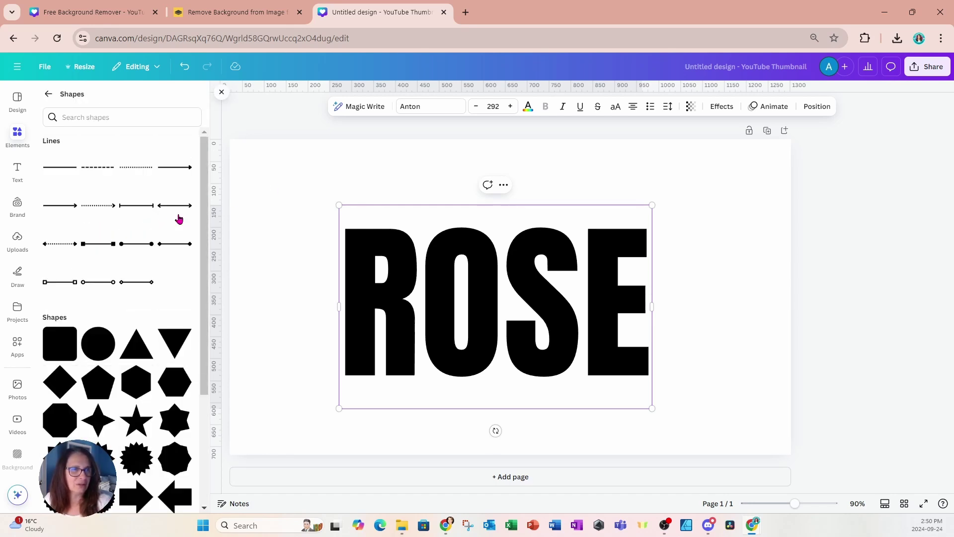
{"action": "scroll", "coordinate": [139, 336], "scroll_direction": "down", "scroll_amount": 5}
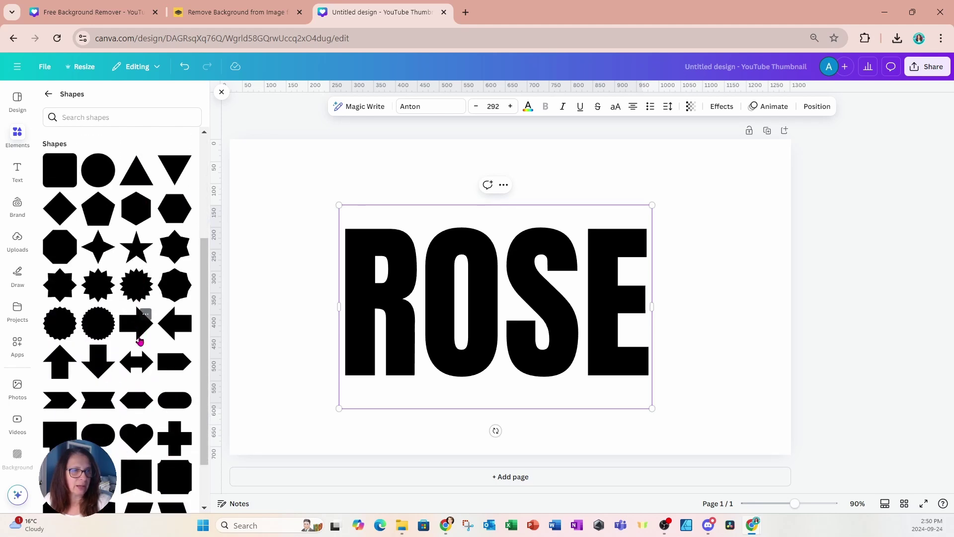
{"action": "left_click", "coordinate": [310, 193]}
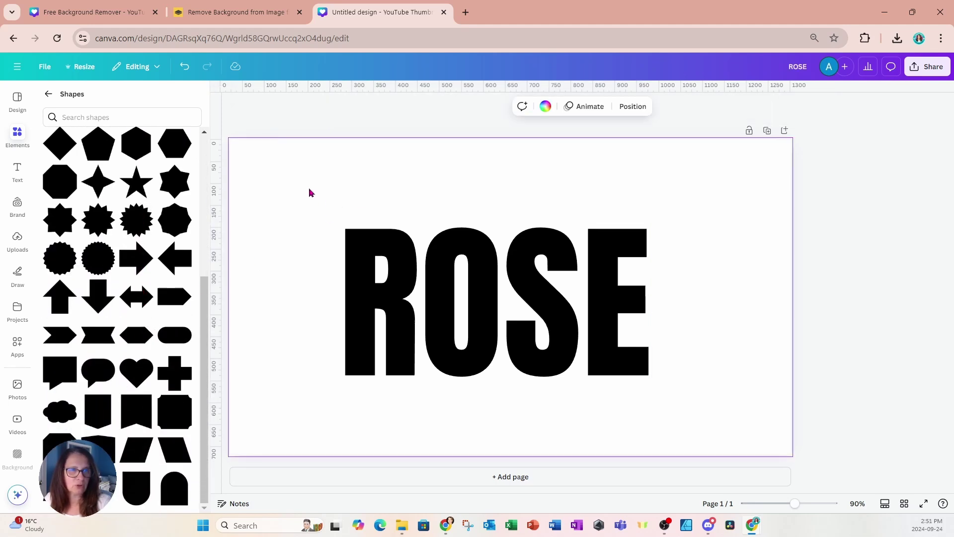
{"action": "key", "text": "r"}
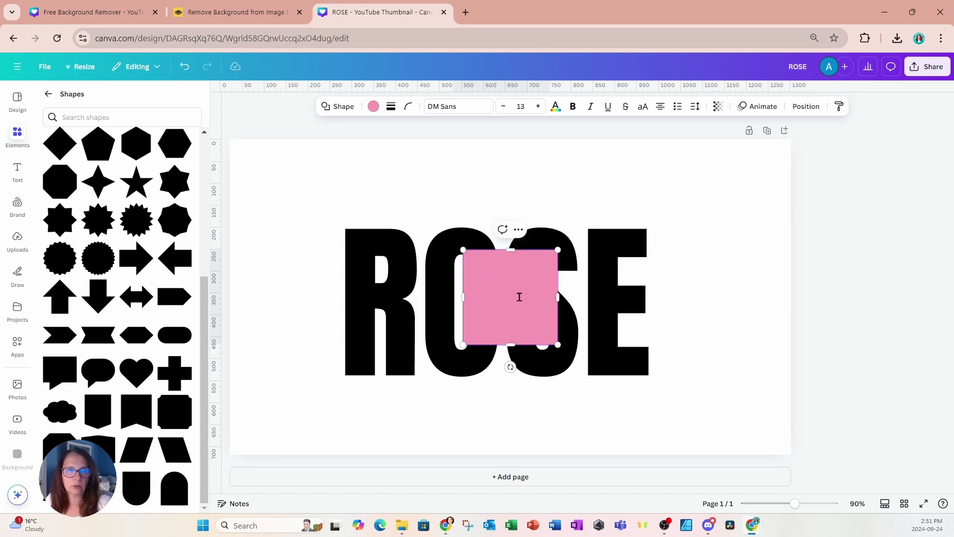
{"action": "left_click_drag", "start_coordinate": [514, 318], "coordinate": [373, 273]}
{"action": "left_click_drag", "start_coordinate": [416, 306], "coordinate": [660, 388]}
Fill the rectangle black and move it below ROSE in the Layers list.
{"action": "key", "text": "Return"}
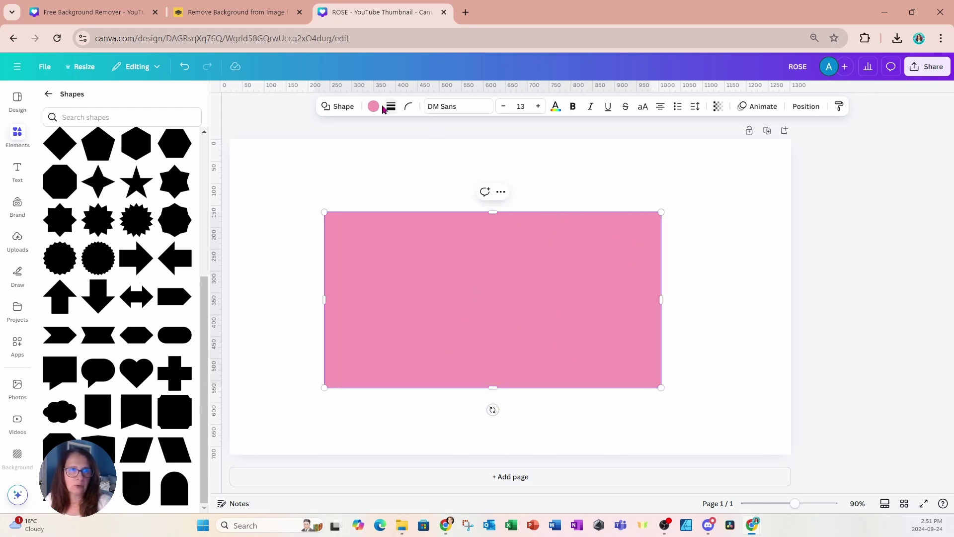
{"action": "left_click", "coordinate": [379, 108]}
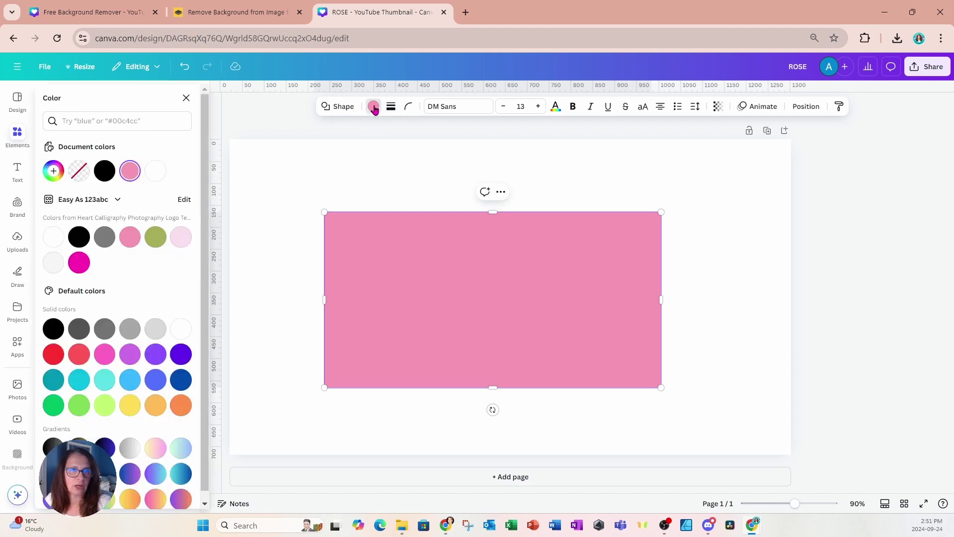
{"action": "left_click", "coordinate": [104, 171]}
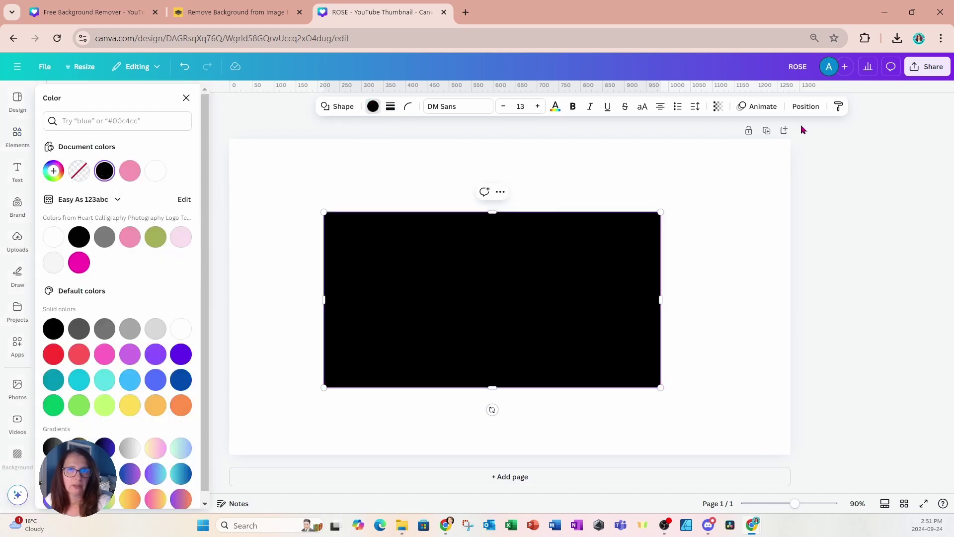
{"action": "left_click", "coordinate": [806, 107]}
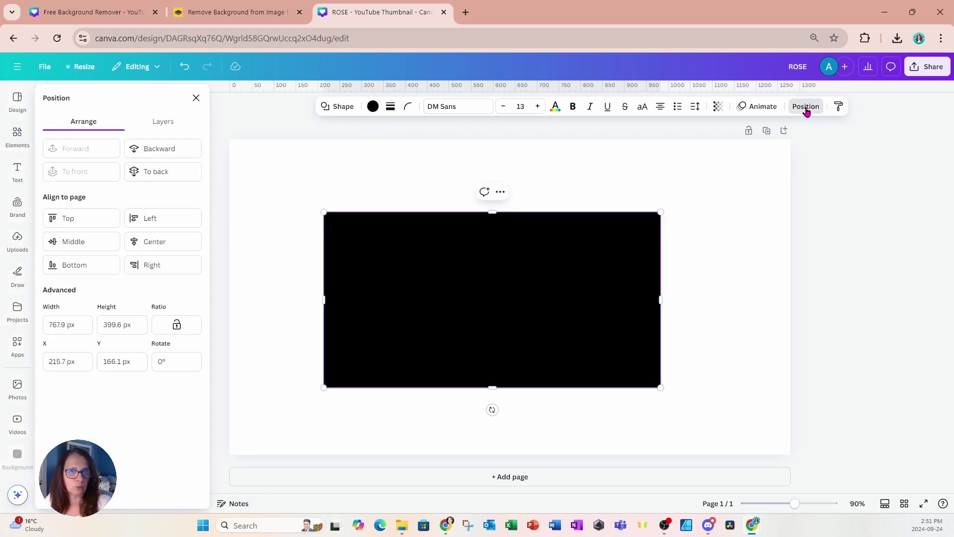
{"action": "left_click", "coordinate": [155, 124]}
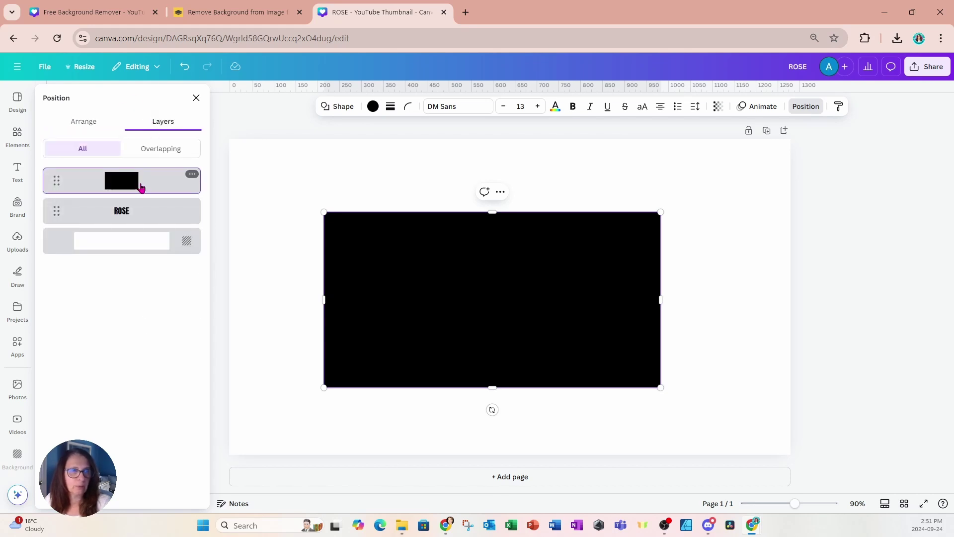
{"action": "left_click_drag", "start_coordinate": [143, 186], "coordinate": [142, 232]}
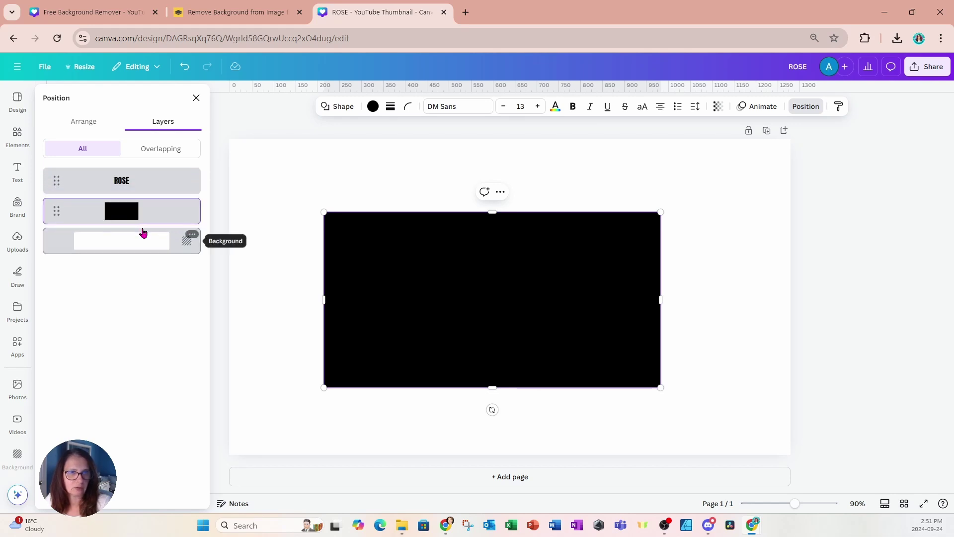
Turn the ROSE lettering white.
{"action": "left_click", "coordinate": [125, 185]}
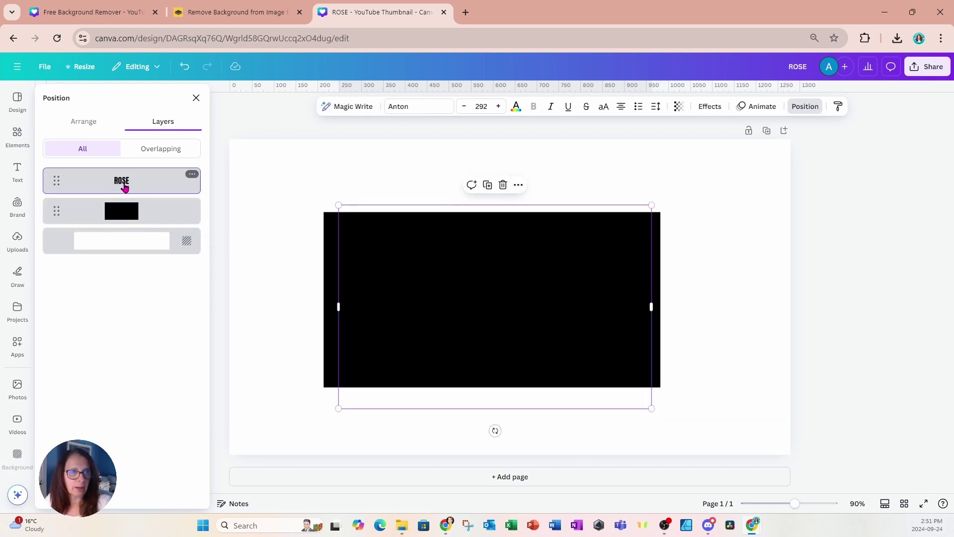
{"action": "left_click", "coordinate": [516, 110]}
{"action": "left_click", "coordinate": [108, 172]}
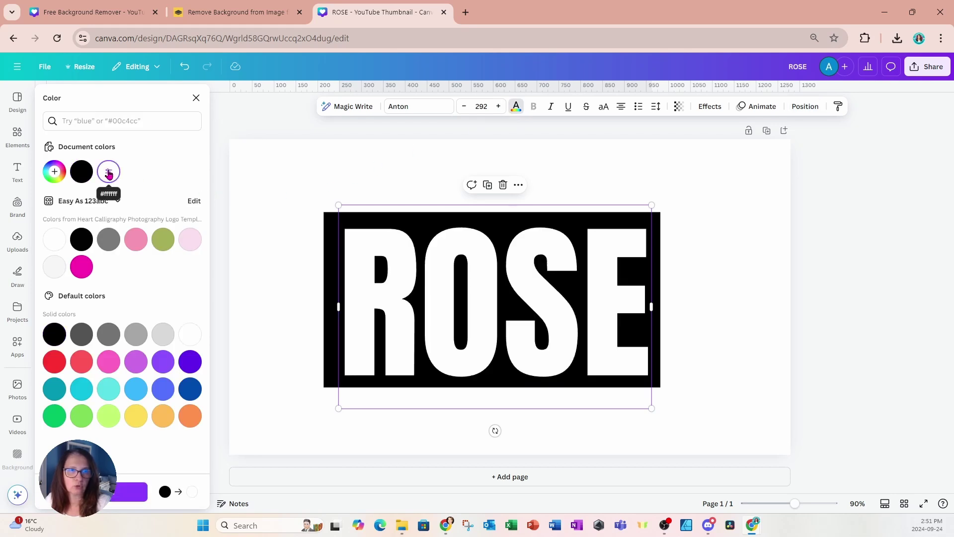
{"action": "left_click", "coordinate": [308, 357]}
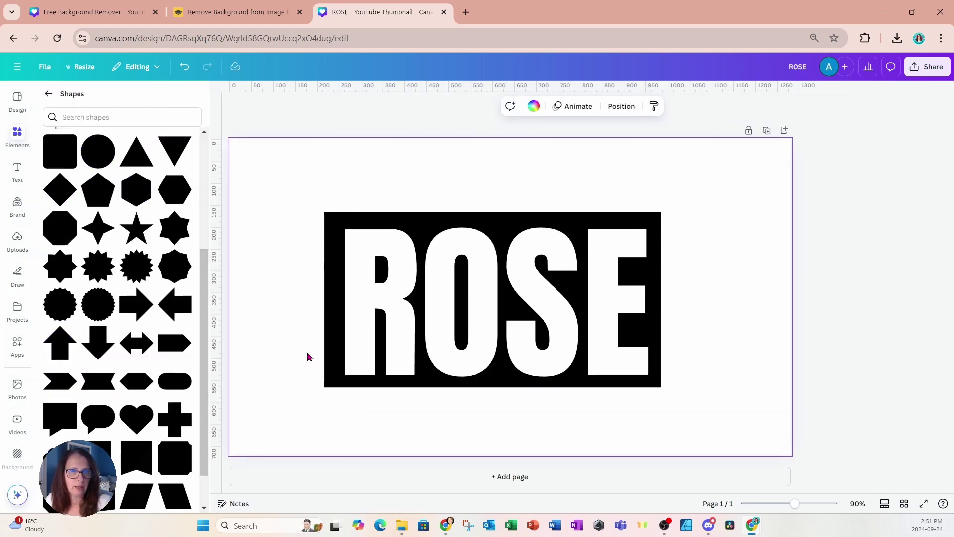
Widen the black rectangle slightly and download the design as a 1280 × 720 PNG.
{"action": "left_click", "coordinate": [346, 381]}
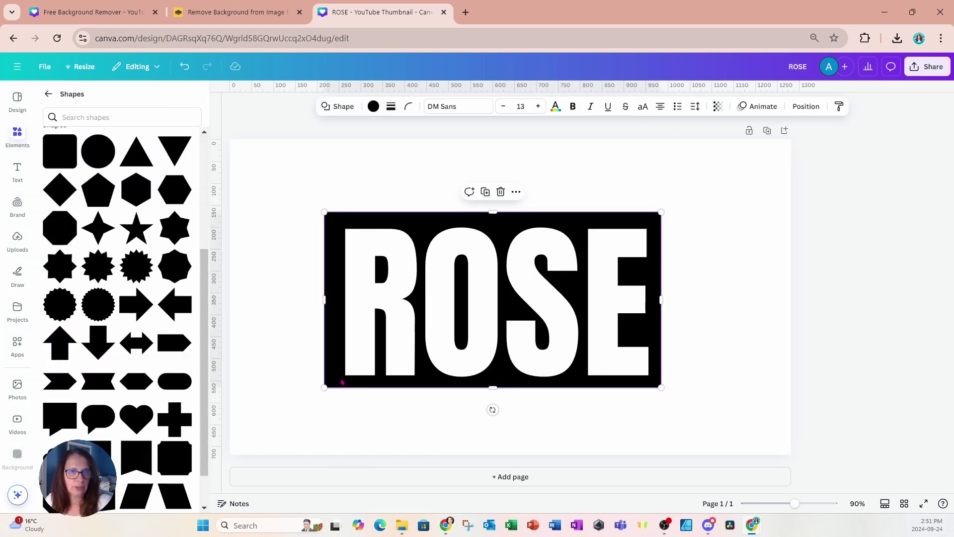
{"action": "left_click_drag", "start_coordinate": [662, 307], "coordinate": [668, 304]}
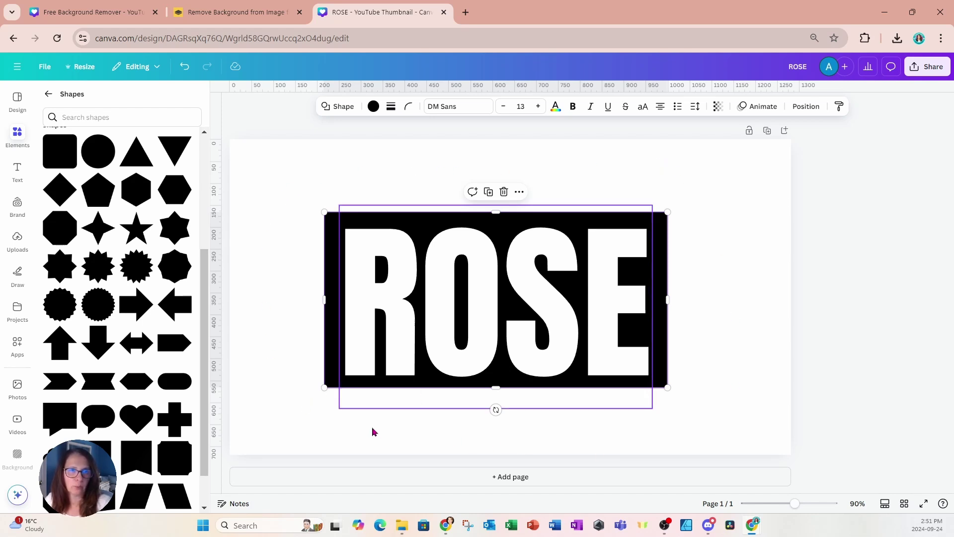
{"action": "left_click", "coordinate": [927, 68]}
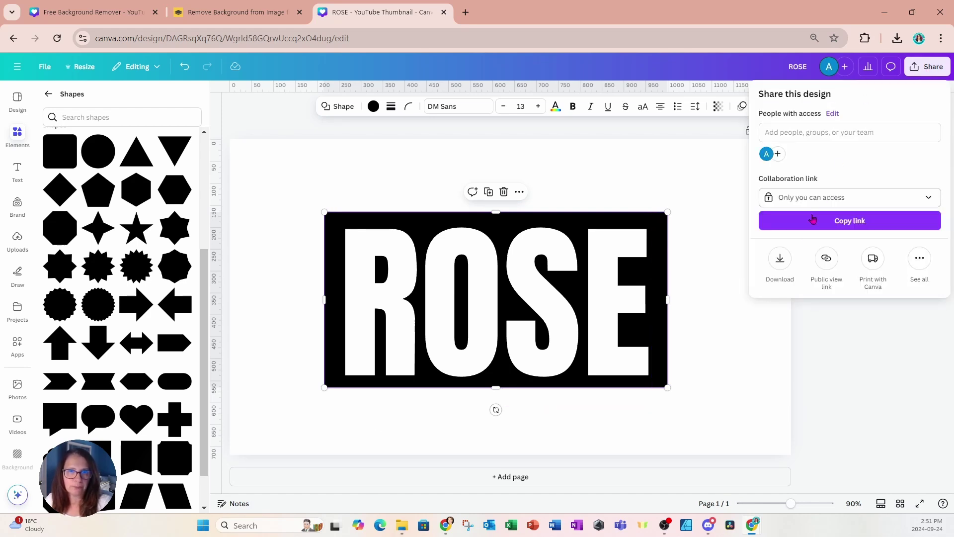
{"action": "left_click", "coordinate": [780, 258]}
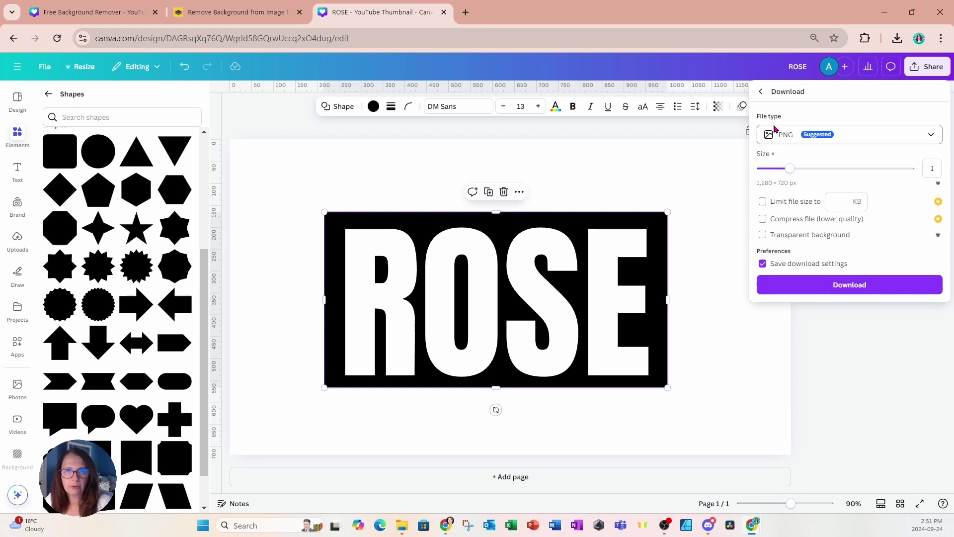
{"action": "left_click", "coordinate": [813, 284]}
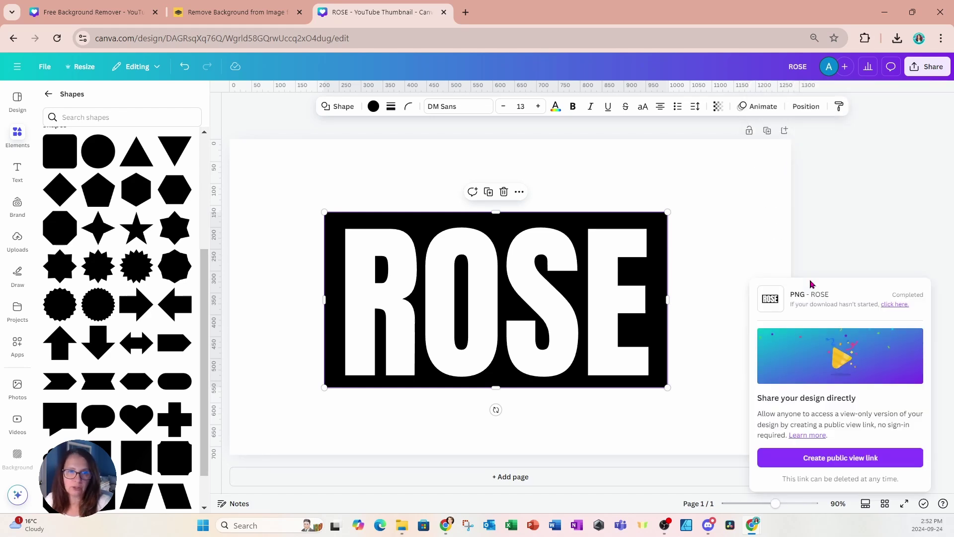
Add a blank page 2 and drag the downloaded ROSE.png onto it from Chrome's downloads.
{"action": "left_click", "coordinate": [588, 480]}
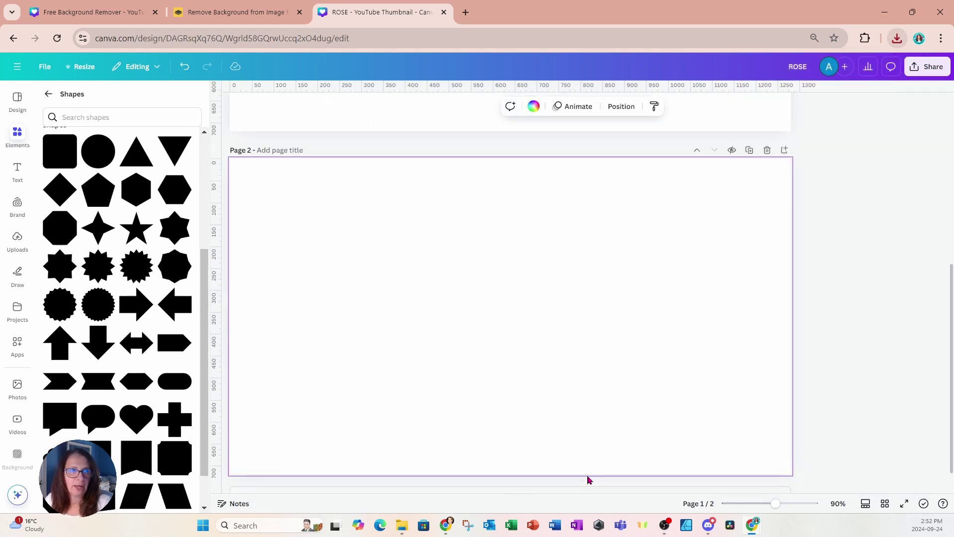
{"action": "left_click", "coordinate": [221, 95]}
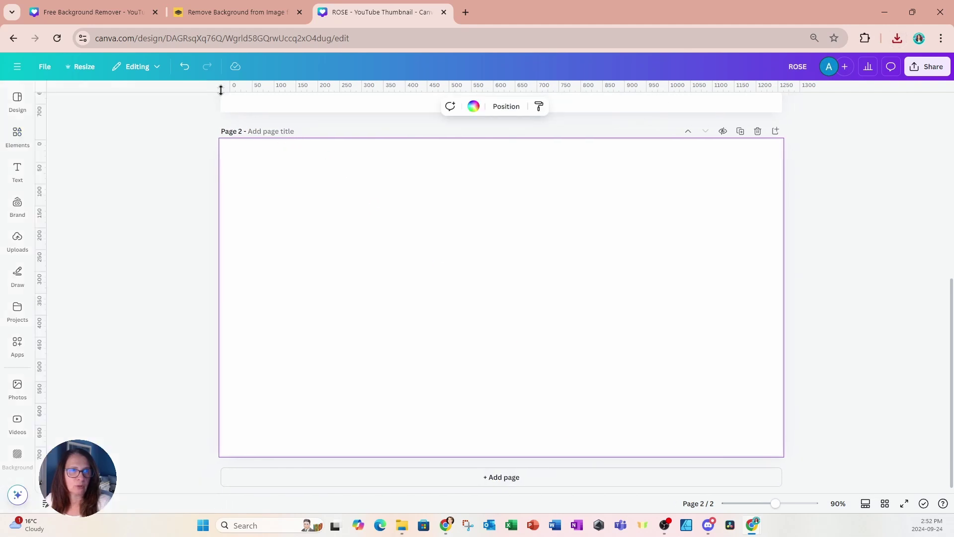
{"action": "left_click", "coordinate": [900, 39]}
{"action": "left_click_drag", "start_coordinate": [777, 96], "coordinate": [482, 304]}
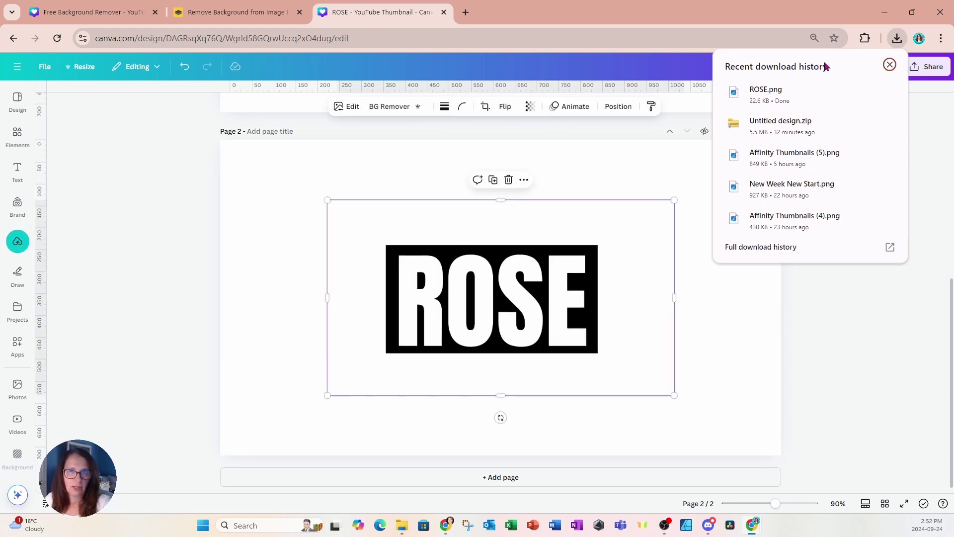
{"action": "left_click", "coordinate": [890, 66]}
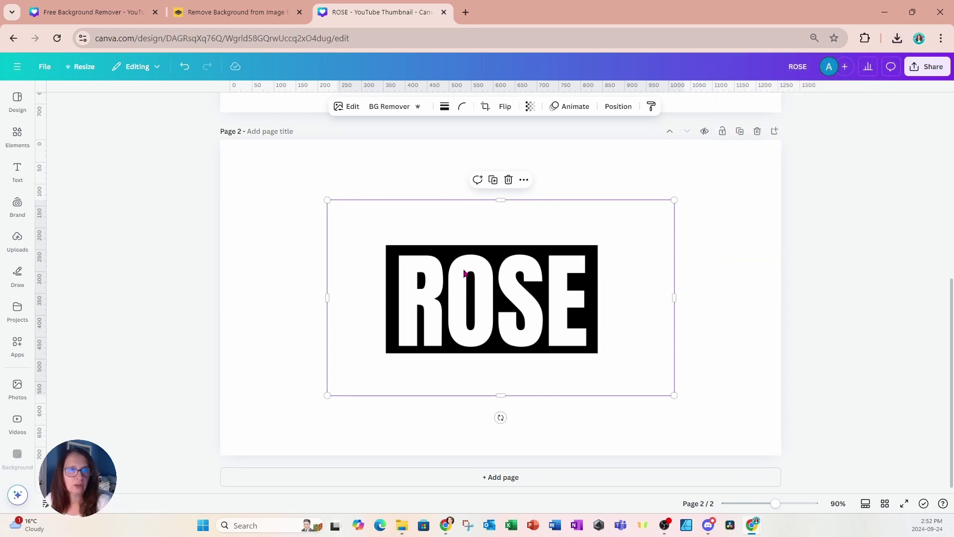
{"action": "left_click", "coordinate": [17, 241]}
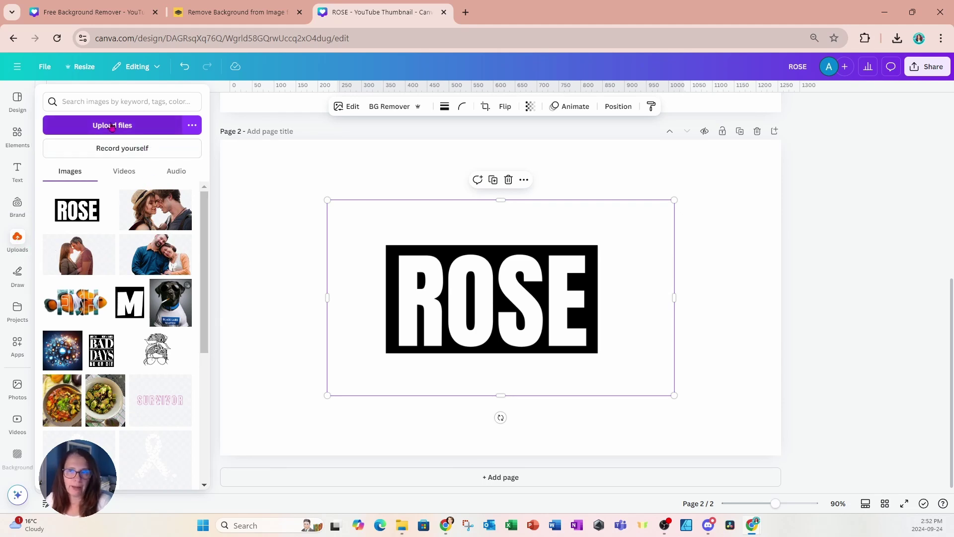
Apply BG Remover to the ROSE image so its white letters become transparent cutouts.
{"action": "left_click", "coordinate": [260, 157]}
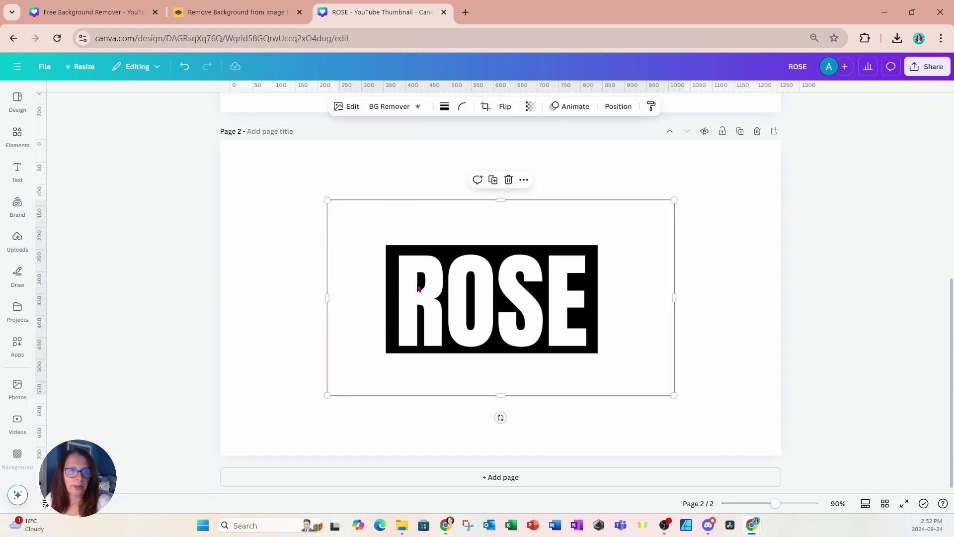
{"action": "left_click", "coordinate": [391, 109]}
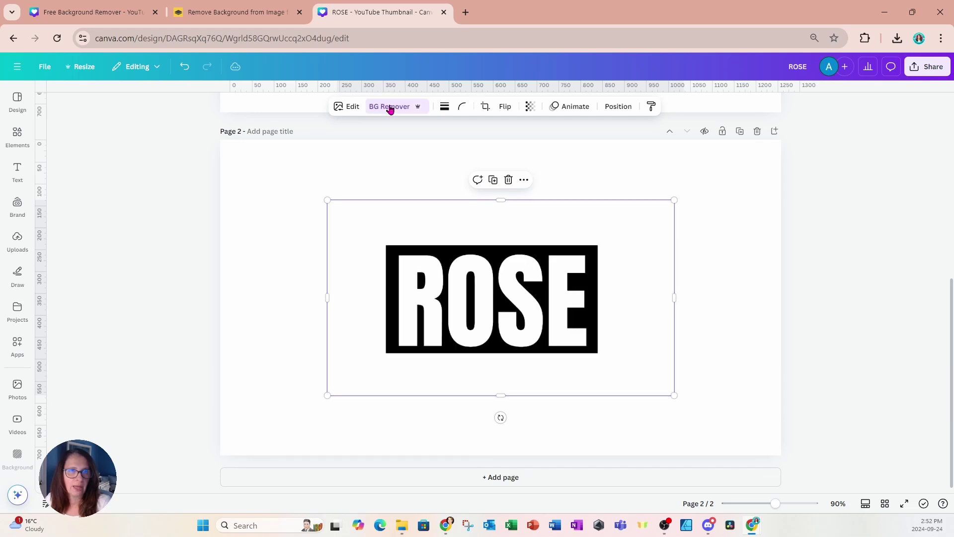
{"action": "left_click", "coordinate": [390, 109]}
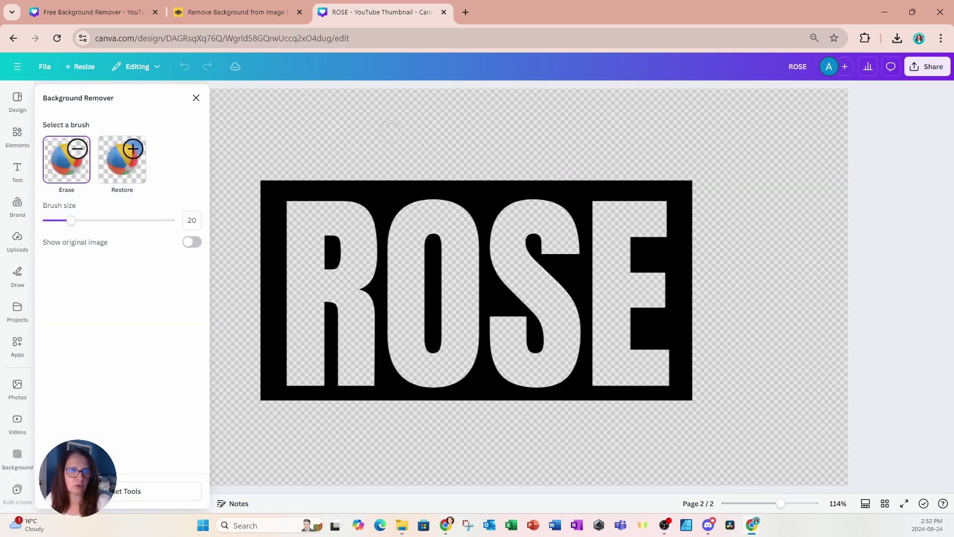
{"action": "left_click", "coordinate": [196, 98]}
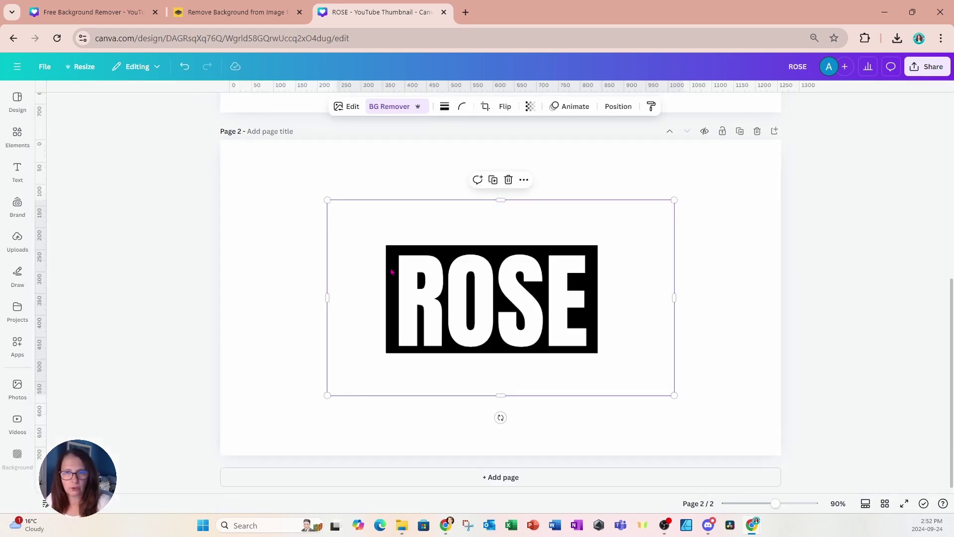
Search the elements library for 'ROSES' and show all the photo results.
{"action": "left_click", "coordinate": [17, 134]}
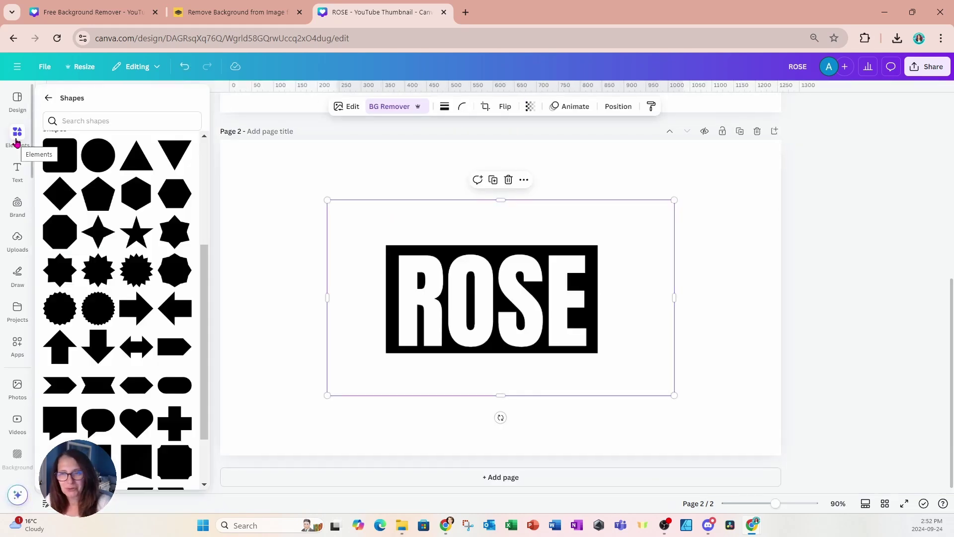
{"action": "left_click", "coordinate": [48, 94]}
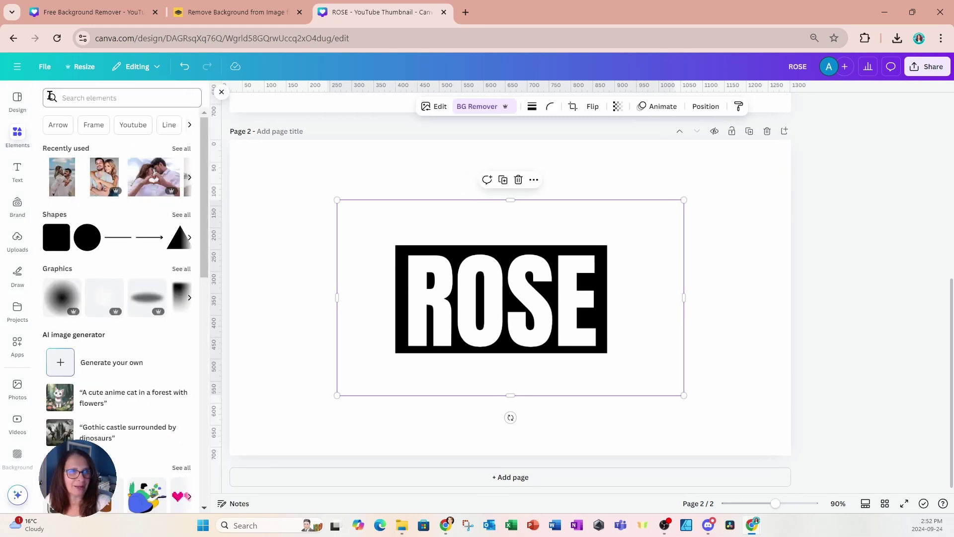
{"action": "left_click", "coordinate": [75, 97]}
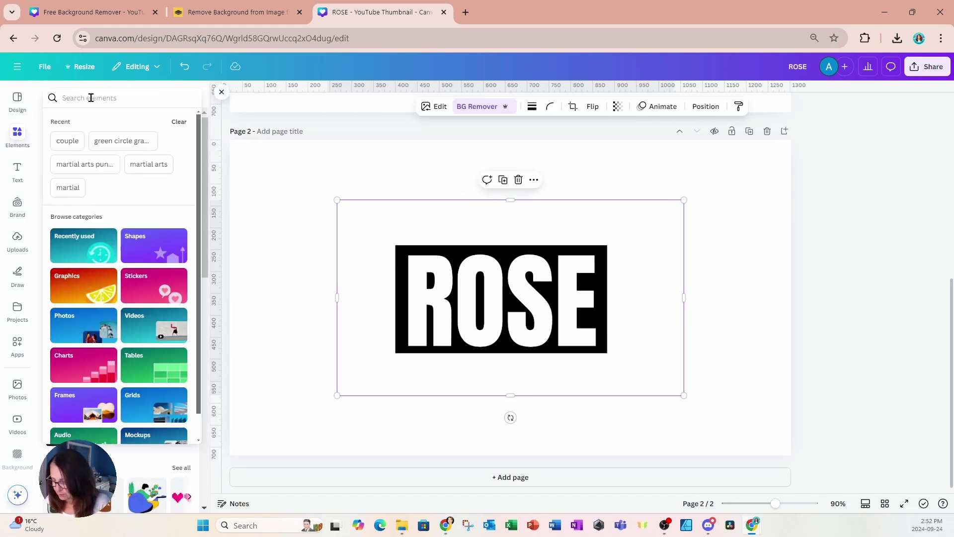
{"action": "type", "text": "ROSES"}
{"action": "key", "text": "Return"}
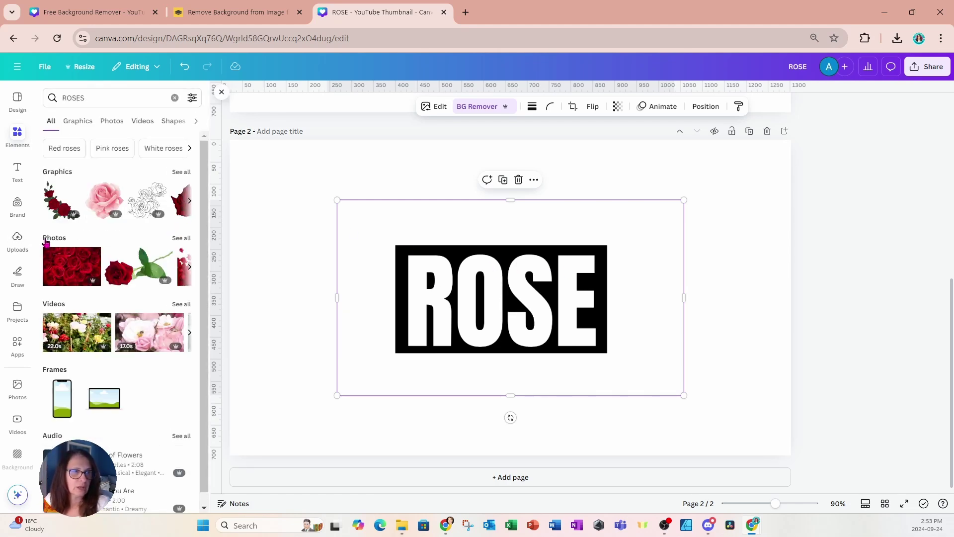
{"action": "left_click", "coordinate": [179, 240]}
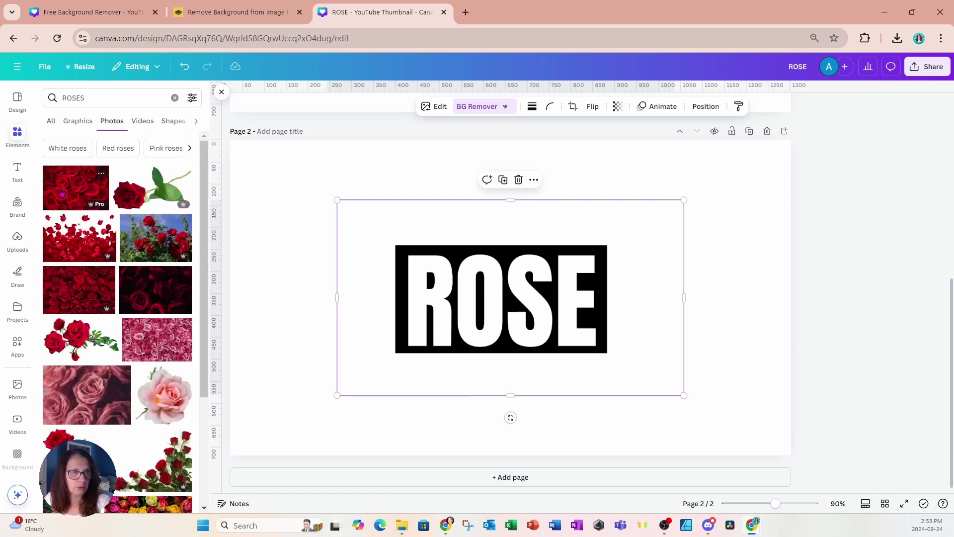
Add the multicolour roses photo and size it to about 466 × 230 over the ROSE block.
{"action": "scroll", "coordinate": [61, 194], "scroll_direction": "down", "scroll_amount": 3}
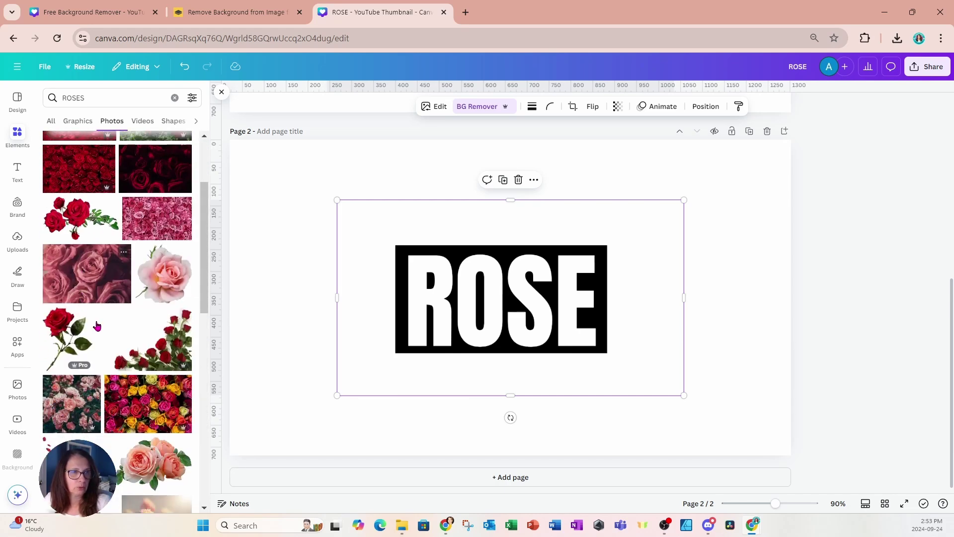
{"action": "left_click", "coordinate": [147, 403]}
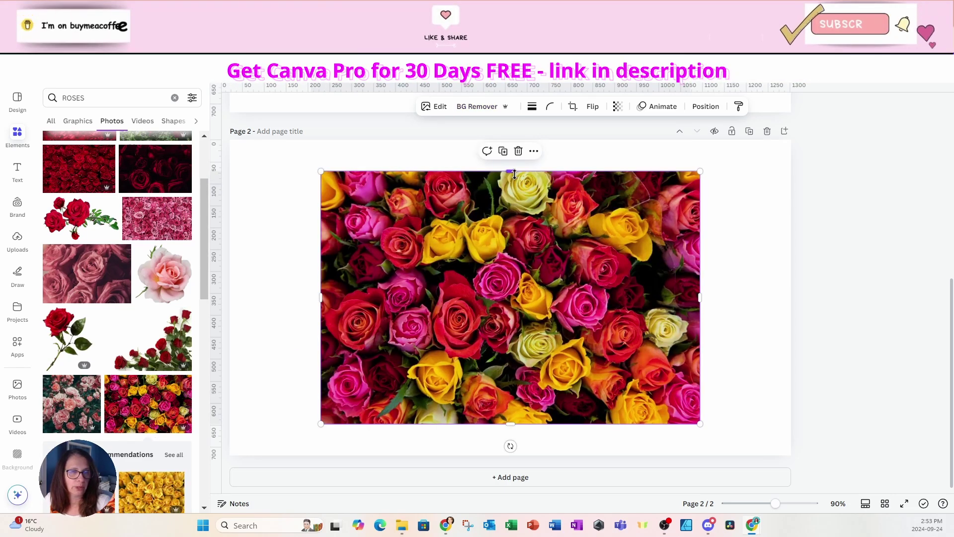
{"action": "left_click_drag", "start_coordinate": [320, 172], "coordinate": [430, 243]}
{"action": "left_click_drag", "start_coordinate": [498, 300], "coordinate": [469, 303]}
{"action": "left_click_drag", "start_coordinate": [671, 429], "coordinate": [600, 396]}
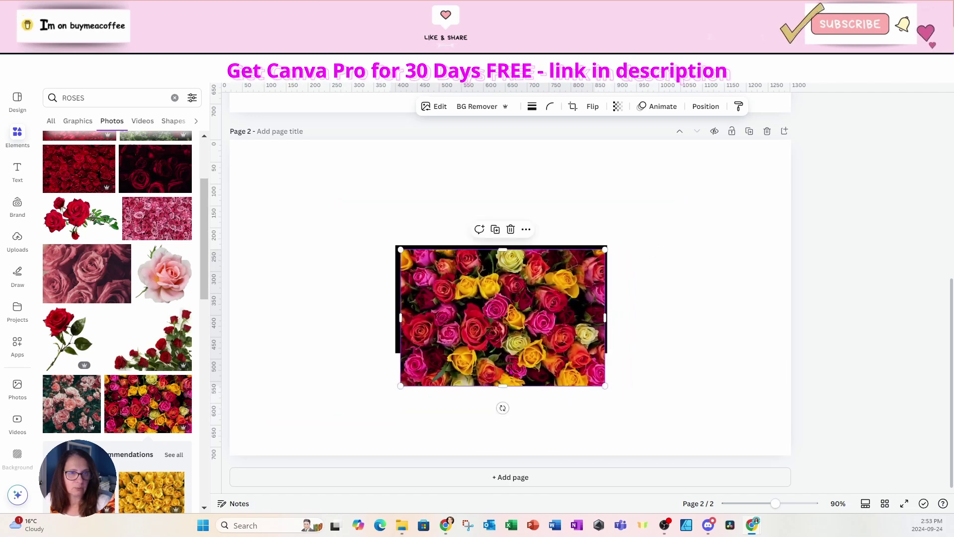
{"action": "left_click_drag", "start_coordinate": [503, 386], "coordinate": [504, 351]}
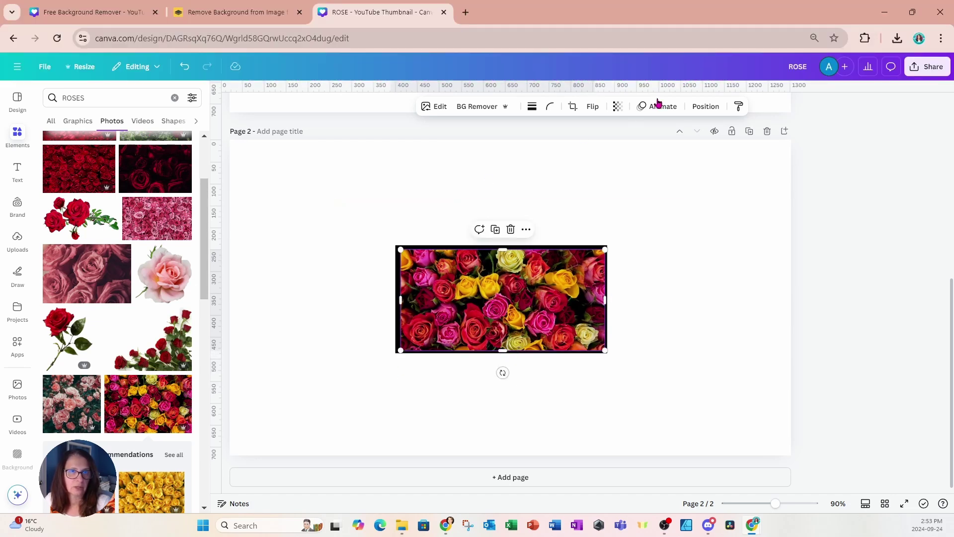
Layer the roses photo beneath the ROSE cutout, then enlarge both together.
{"action": "left_click", "coordinate": [709, 106]}
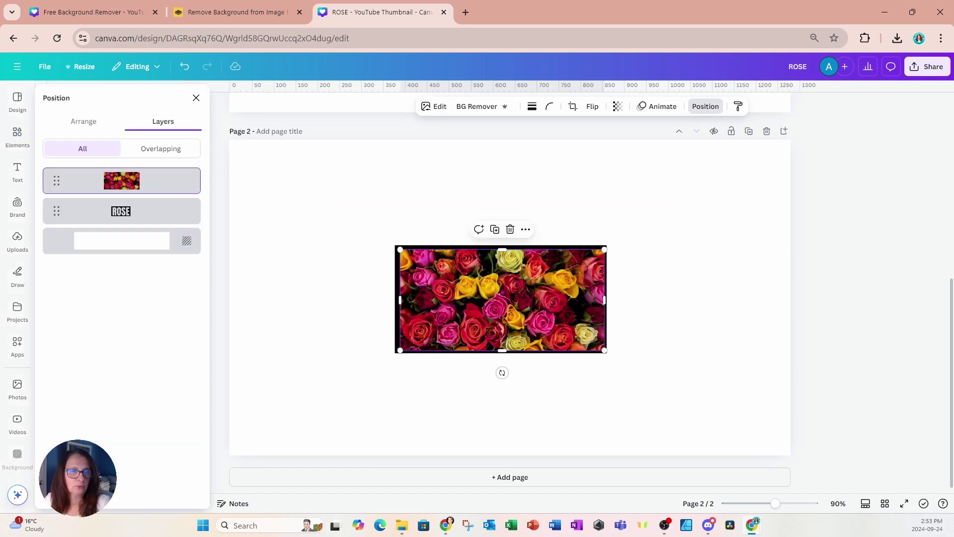
{"action": "left_click_drag", "start_coordinate": [169, 188], "coordinate": [165, 229]}
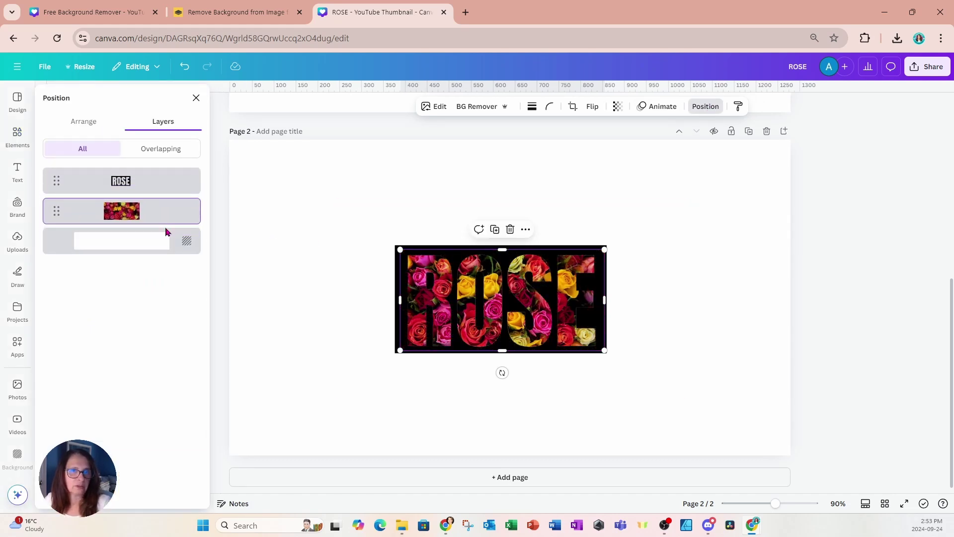
{"action": "left_click_drag", "start_coordinate": [418, 192], "coordinate": [656, 395]}
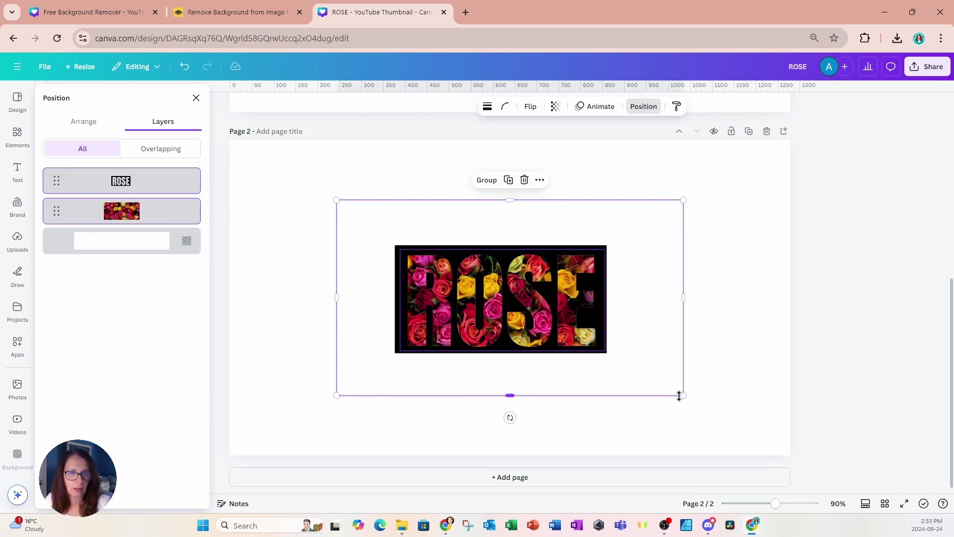
{"action": "left_click_drag", "start_coordinate": [681, 396], "coordinate": [764, 441]}
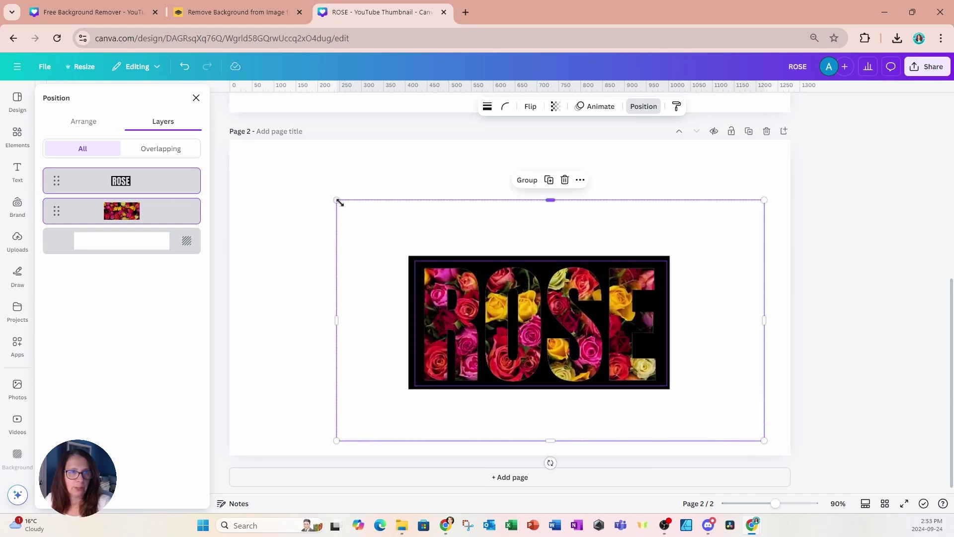
{"action": "left_click_drag", "start_coordinate": [337, 201], "coordinate": [245, 166]}
{"action": "left_click", "coordinate": [701, 334]}
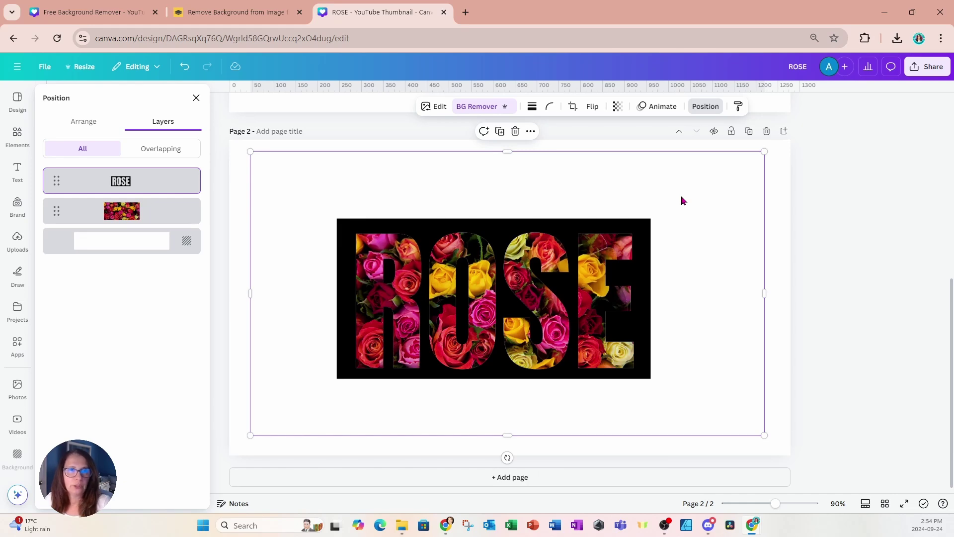
Apply a custom duotone to the ROSE image and turn its shadow colour white.
{"action": "left_click", "coordinate": [433, 106]}
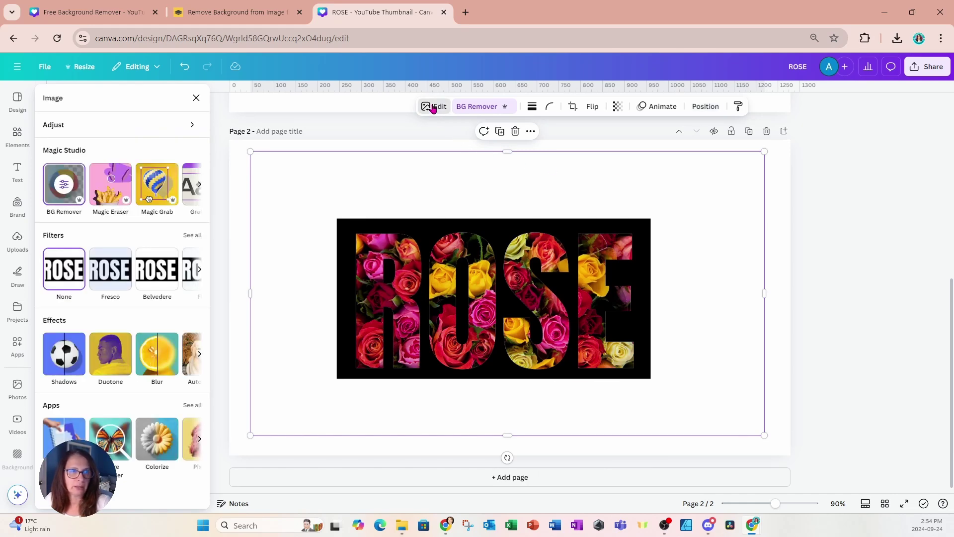
{"action": "left_click", "coordinate": [95, 354]}
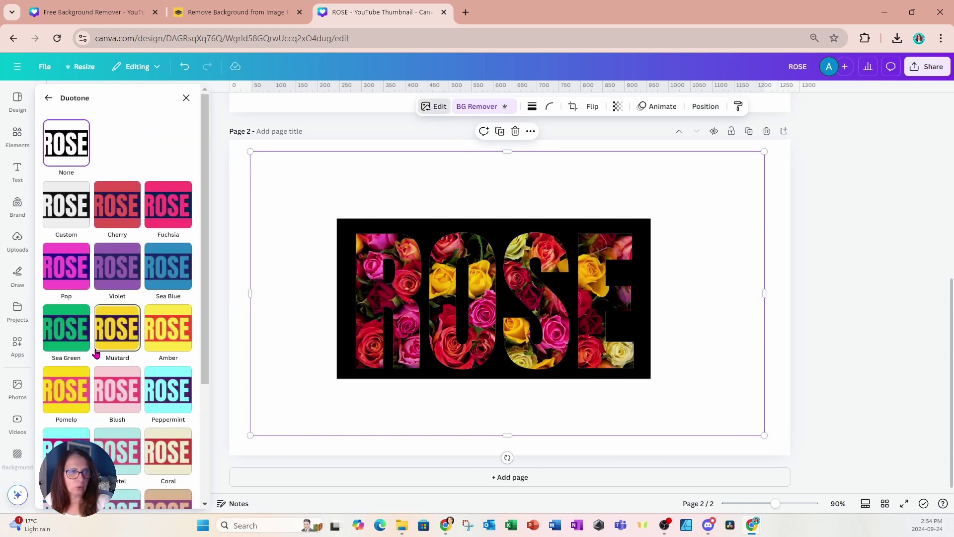
{"action": "left_click", "coordinate": [64, 208]}
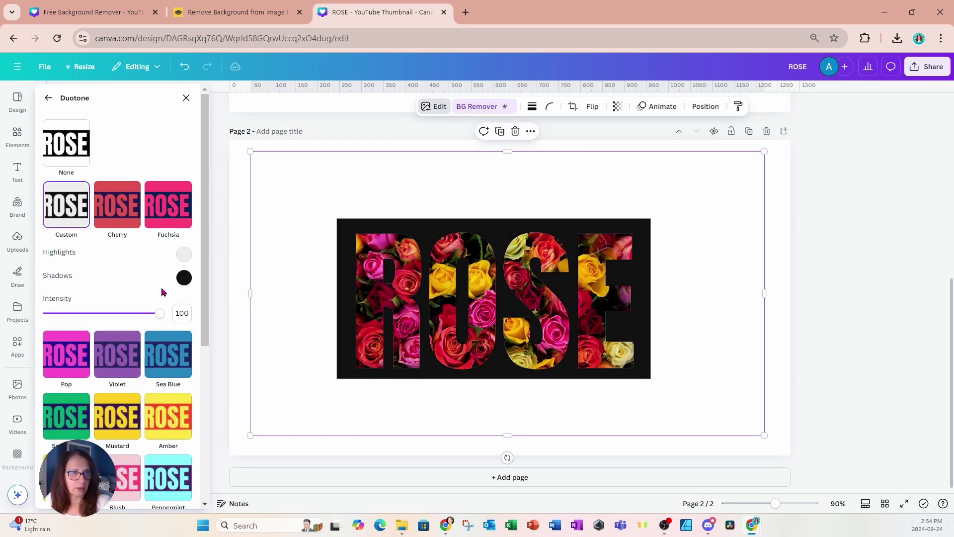
{"action": "left_click", "coordinate": [184, 278]}
{"action": "left_click", "coordinate": [185, 278]}
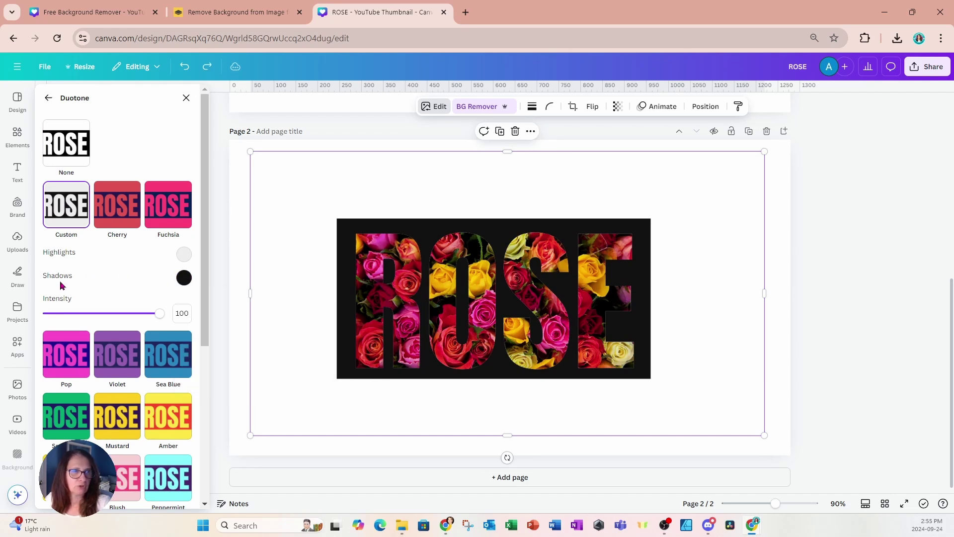
{"action": "left_click", "coordinate": [184, 277]}
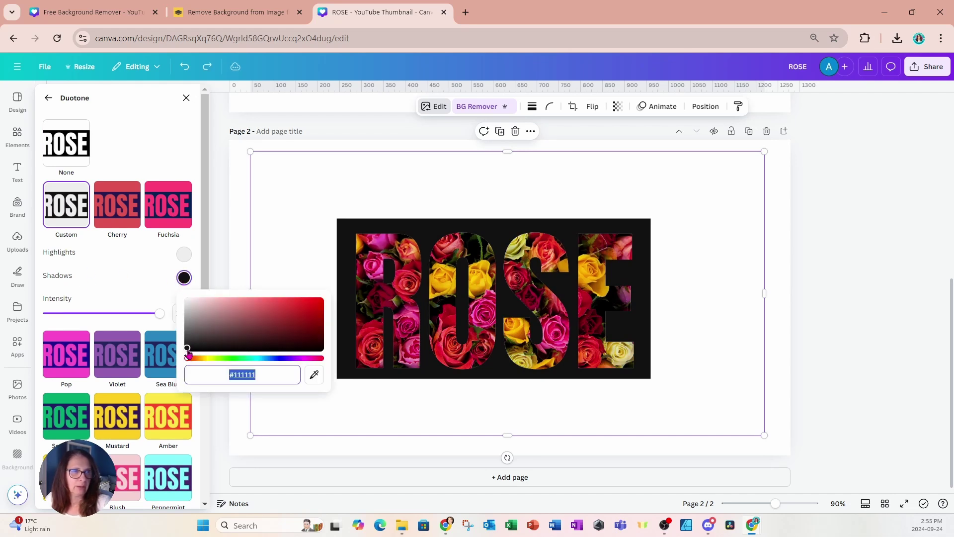
{"action": "left_click_drag", "start_coordinate": [189, 353], "coordinate": [185, 299]}
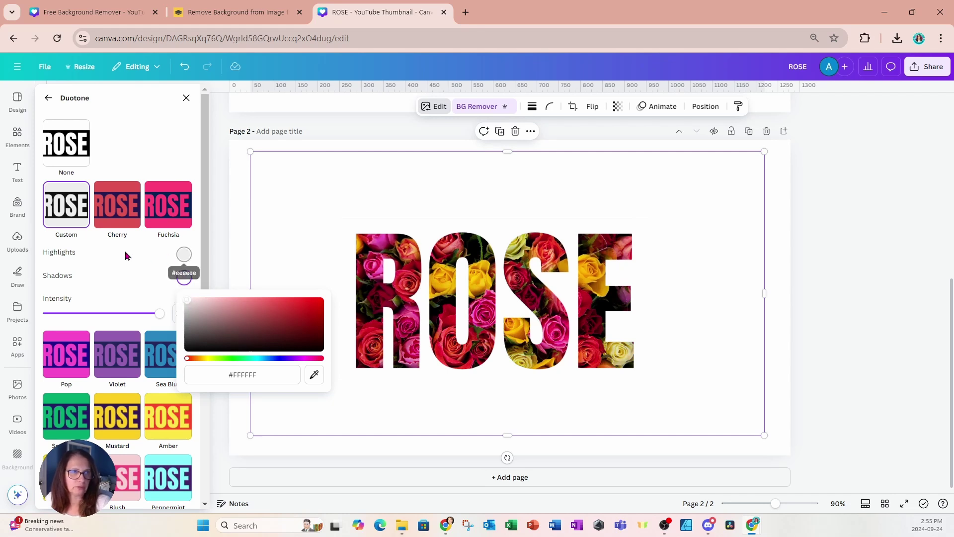
Set the duotone highlight colour to pure white #FFFFFF and close the duotone settings.
{"action": "left_click", "coordinate": [184, 254]}
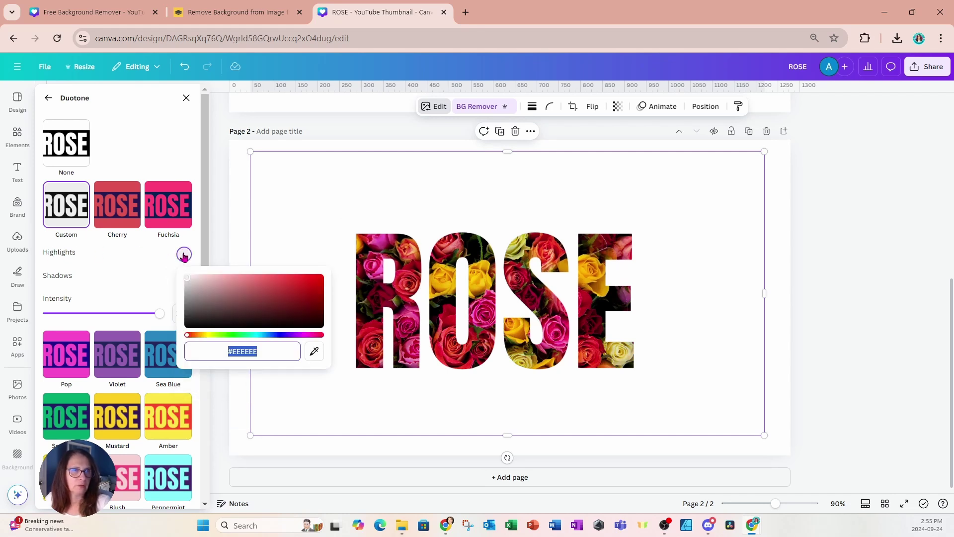
{"action": "left_click", "coordinate": [187, 278]}
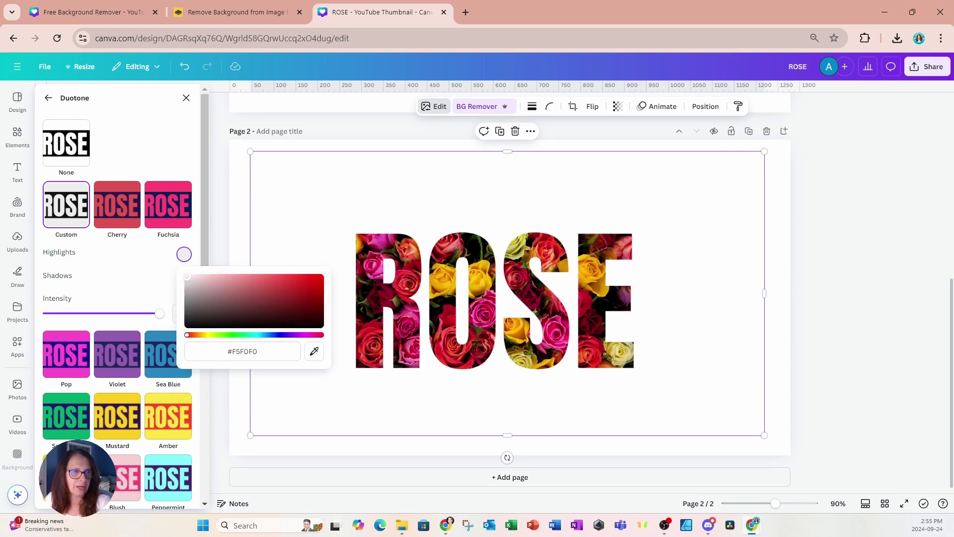
{"action": "left_click_drag", "start_coordinate": [187, 276], "coordinate": [185, 275]}
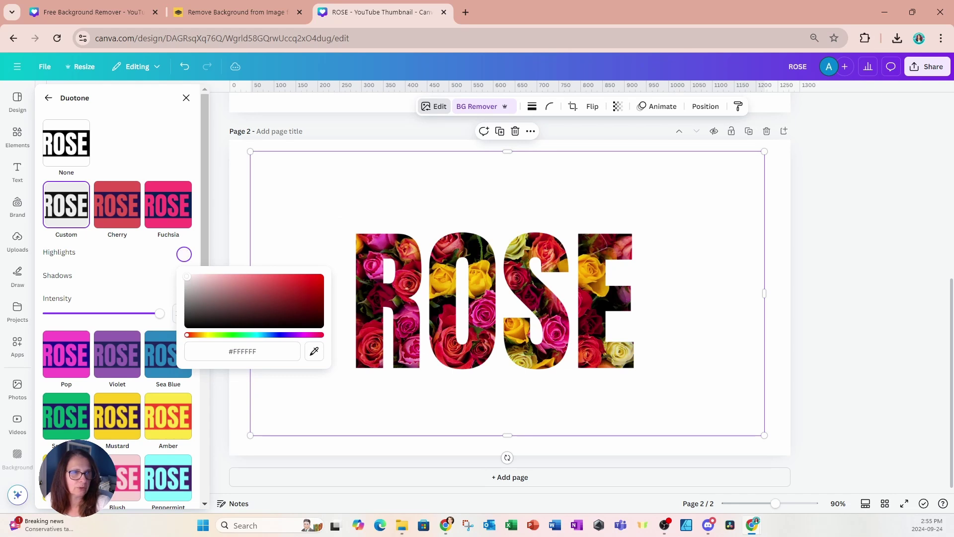
{"action": "left_click", "coordinate": [156, 267]}
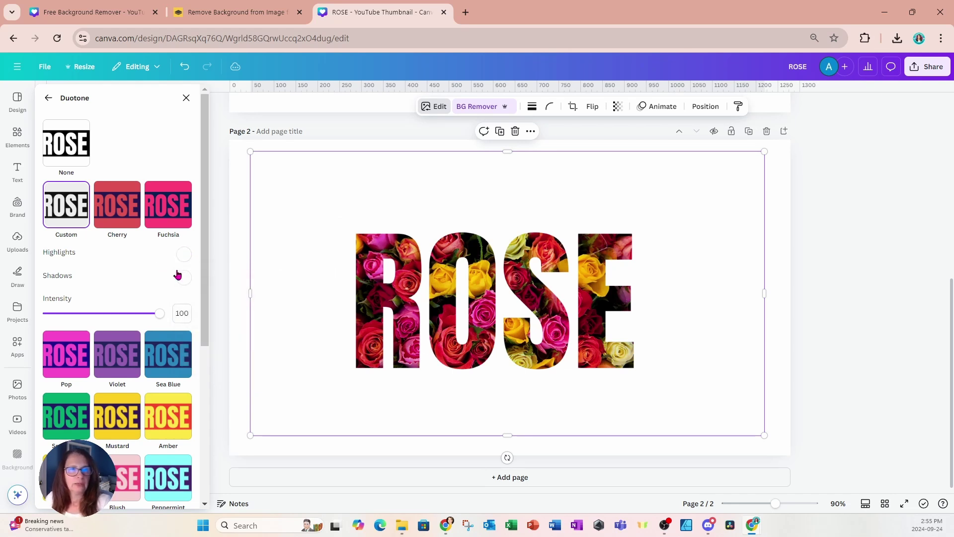
{"action": "left_click", "coordinate": [187, 99]}
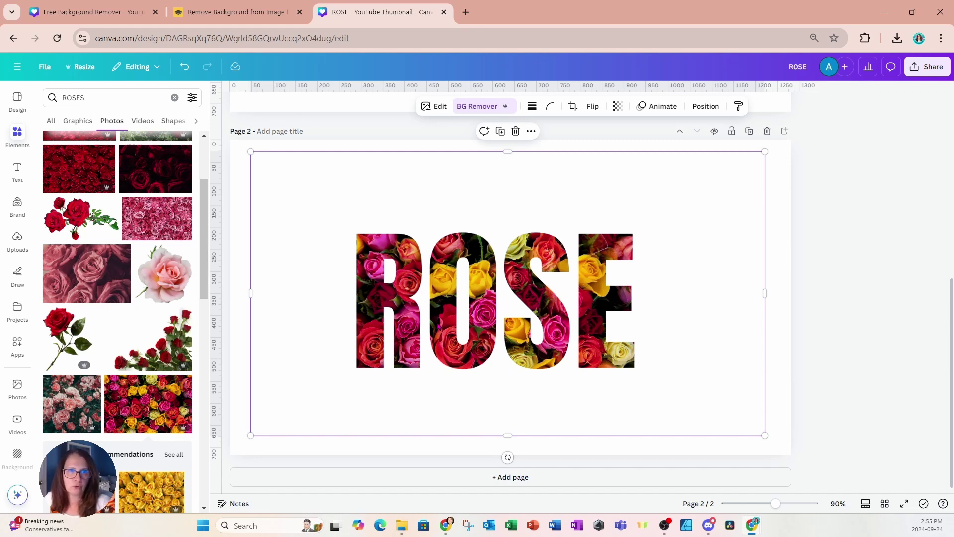
{"action": "left_click", "coordinate": [763, 386]}
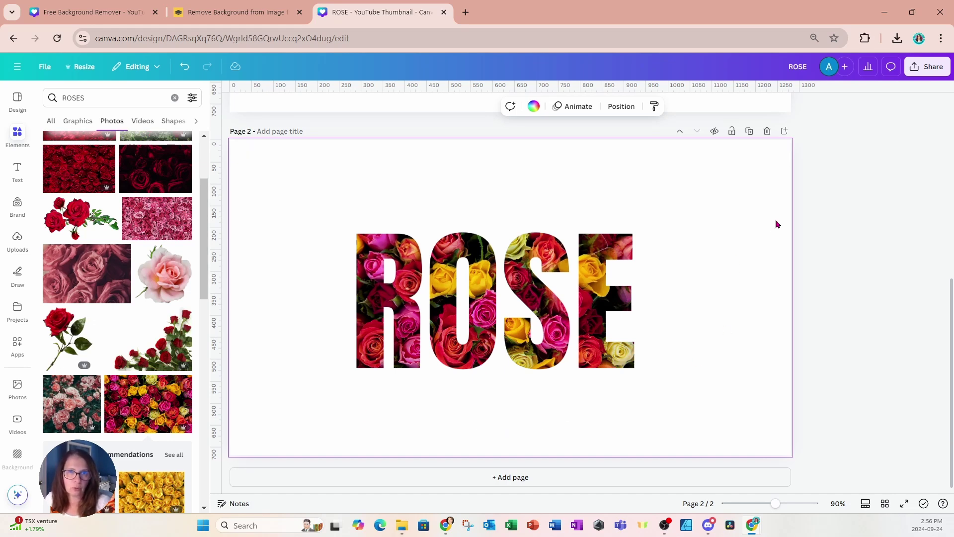
Download only Page 2 of the design as a PNG, excluding Page 1.
{"action": "left_click", "coordinate": [924, 67]}
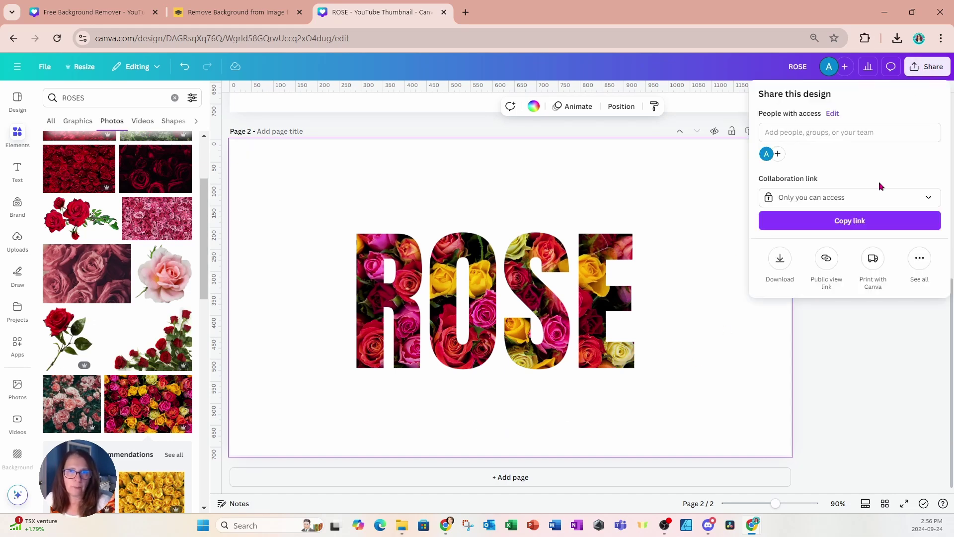
{"action": "left_click", "coordinate": [780, 258]}
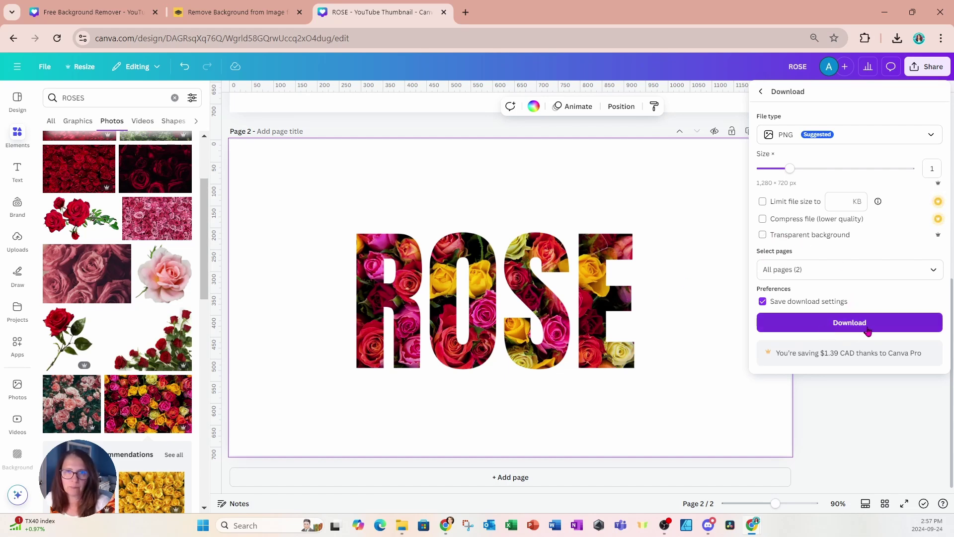
{"action": "left_click", "coordinate": [933, 273]}
{"action": "left_click", "coordinate": [934, 297]}
{"action": "left_click", "coordinate": [935, 324]}
{"action": "left_click", "coordinate": [934, 325]}
{"action": "left_click", "coordinate": [934, 352]}
{"action": "left_click", "coordinate": [783, 387]}
{"action": "left_click", "coordinate": [794, 323]}
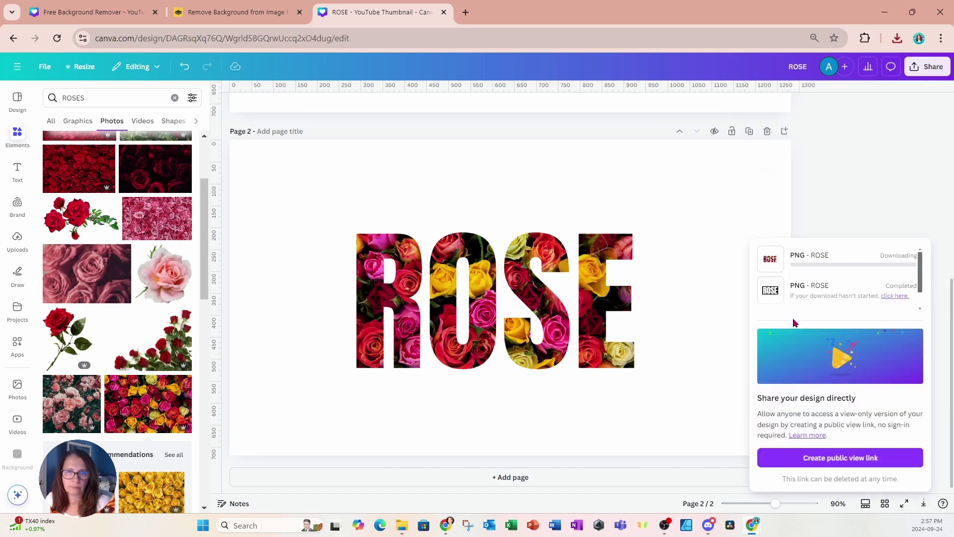
Add a blank page 3, drag the downloaded ROSE (1).png onto it, and select it.
{"action": "left_click", "coordinate": [575, 474]}
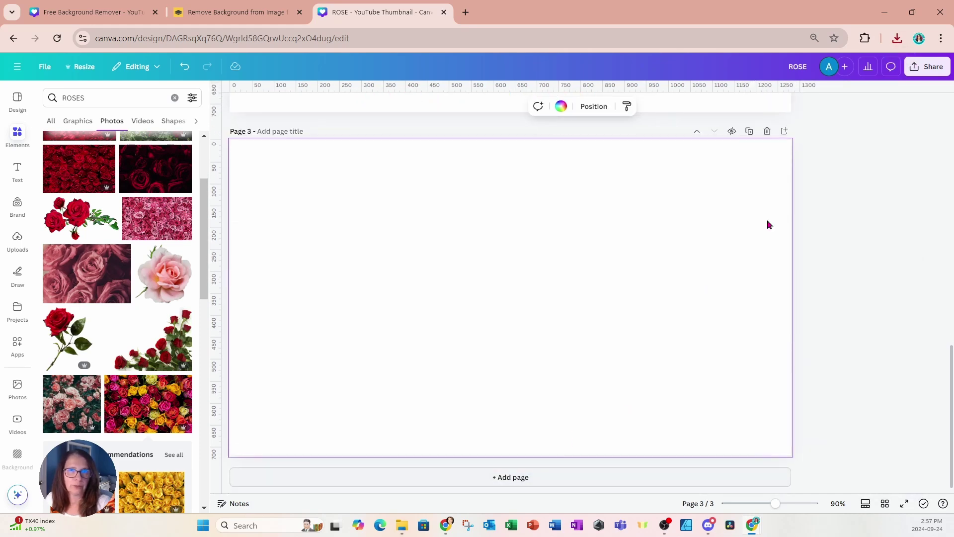
{"action": "left_click", "coordinate": [897, 38]}
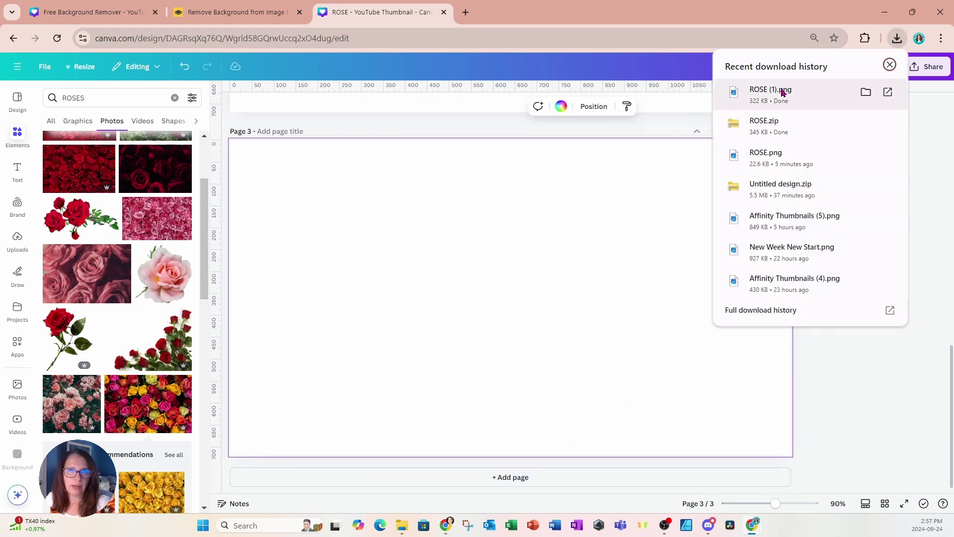
{"action": "left_click_drag", "start_coordinate": [782, 92], "coordinate": [496, 297]}
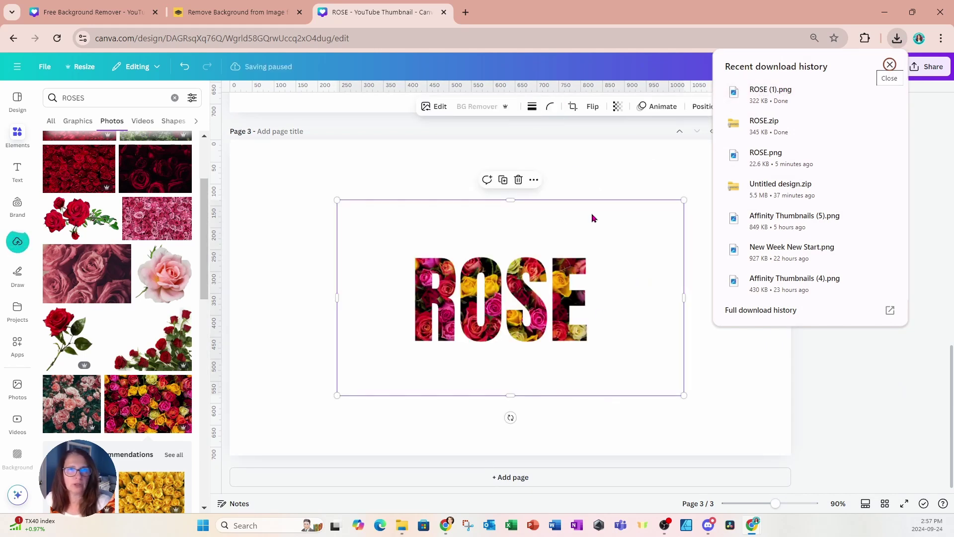
{"action": "left_click", "coordinate": [651, 171]}
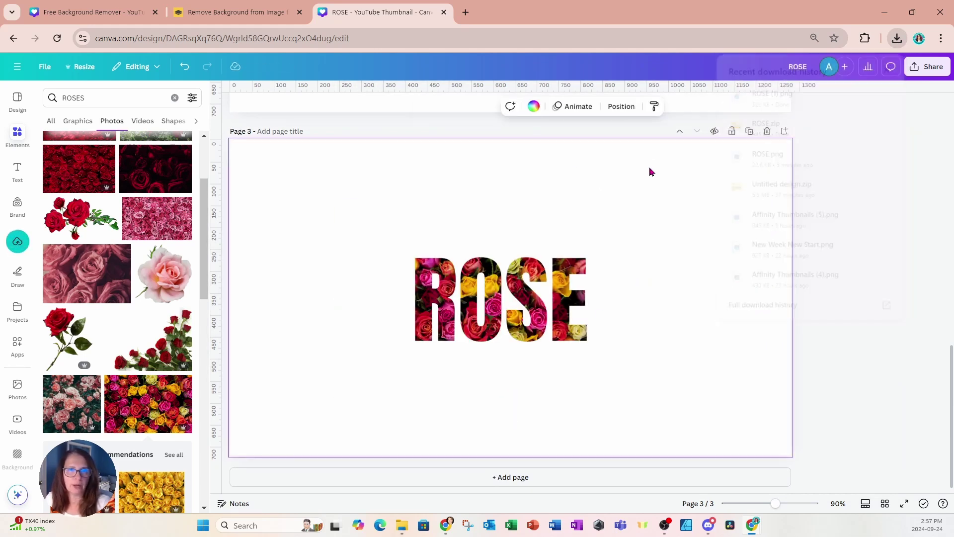
{"action": "left_click", "coordinate": [543, 291]}
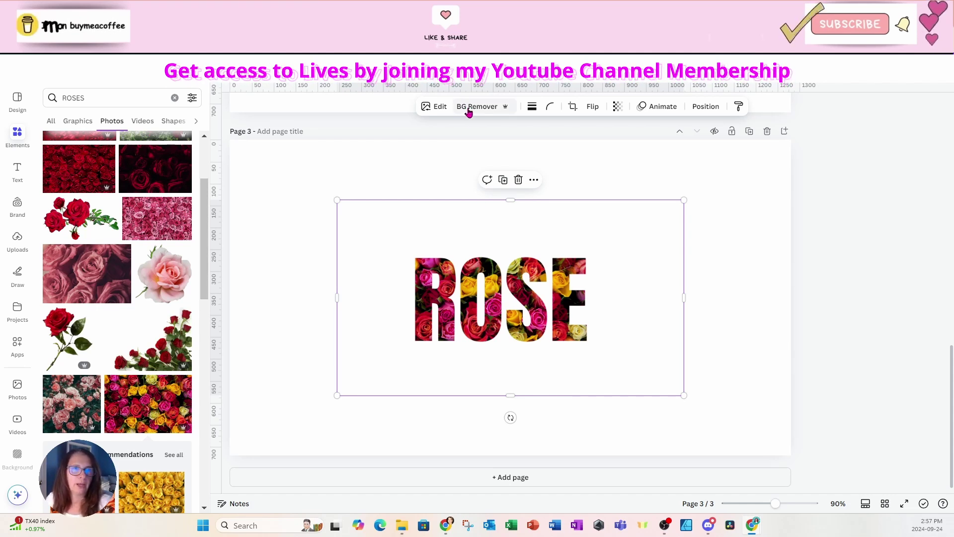
Remove the white background from the ROSE image with BG Remover.
{"action": "left_click", "coordinate": [468, 109]}
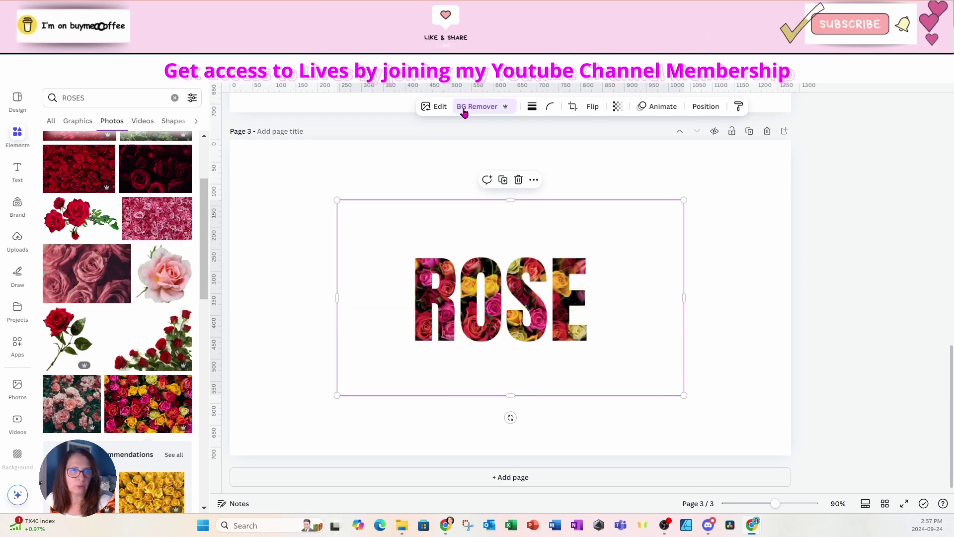
{"action": "left_click", "coordinate": [464, 108]}
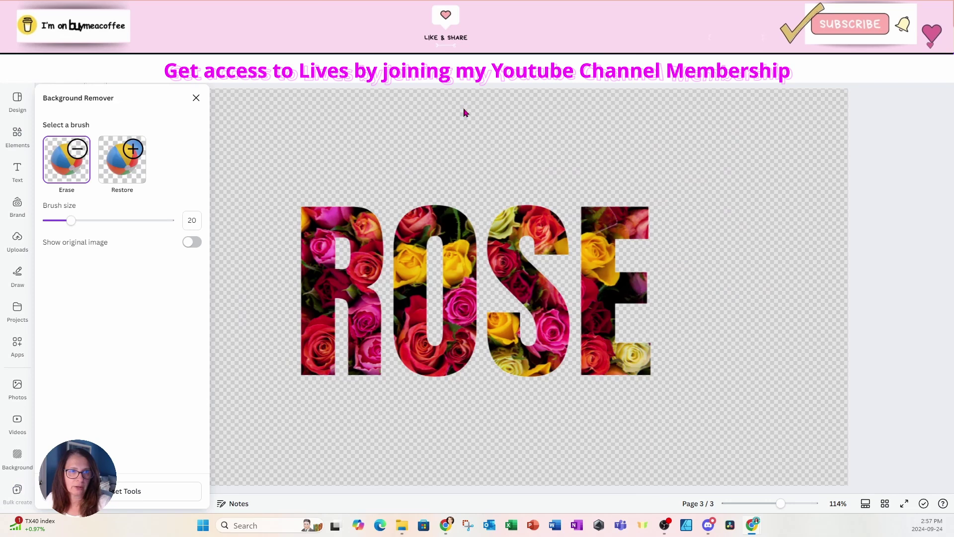
{"action": "left_click", "coordinate": [195, 98]}
Crop the ROSE image tightly around the letters and enlarge it to about 882 × 475.
{"action": "left_click_drag", "start_coordinate": [502, 200], "coordinate": [505, 250]}
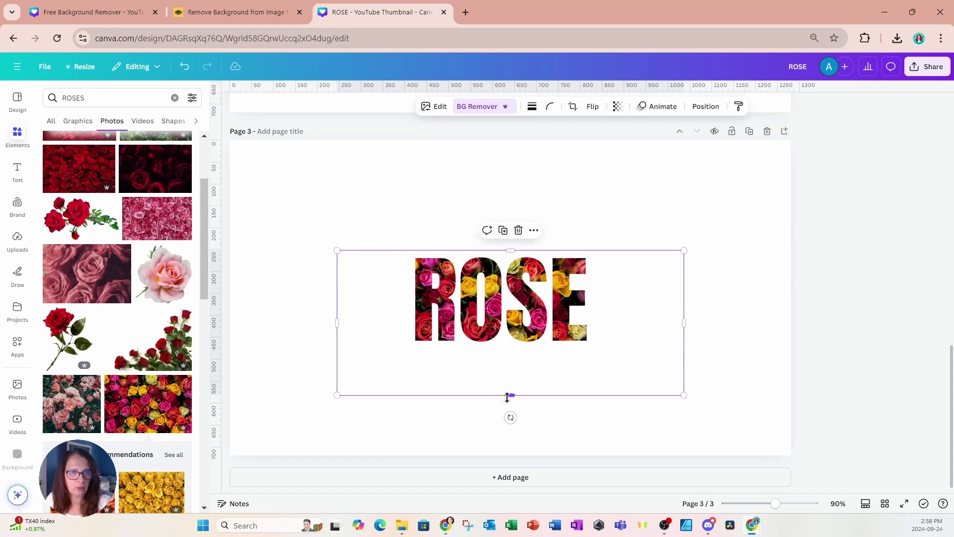
{"action": "left_click_drag", "start_coordinate": [508, 397], "coordinate": [509, 349]}
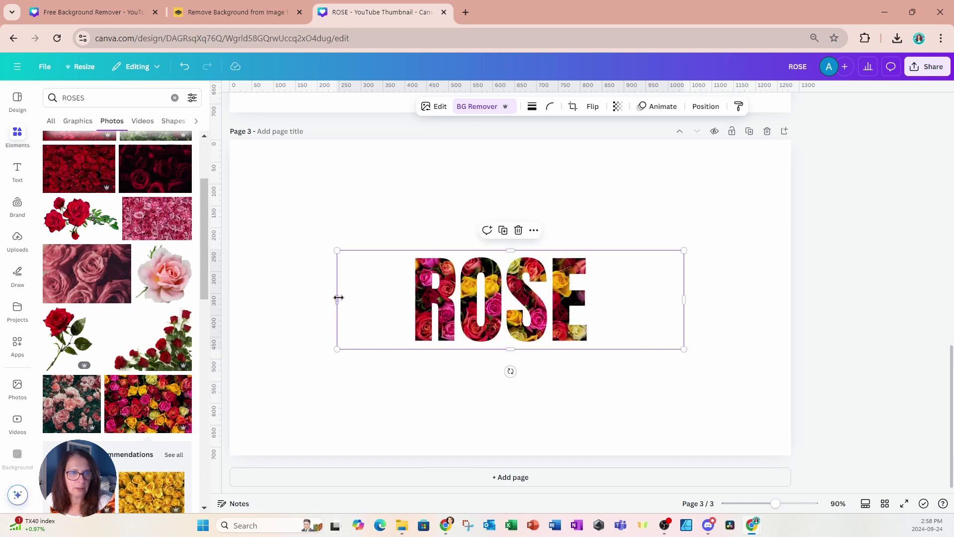
{"action": "left_click_drag", "start_coordinate": [338, 299], "coordinate": [409, 299]}
{"action": "left_click_drag", "start_coordinate": [684, 300], "coordinate": [592, 300]}
{"action": "left_click_drag", "start_coordinate": [592, 349], "coordinate": [683, 398]}
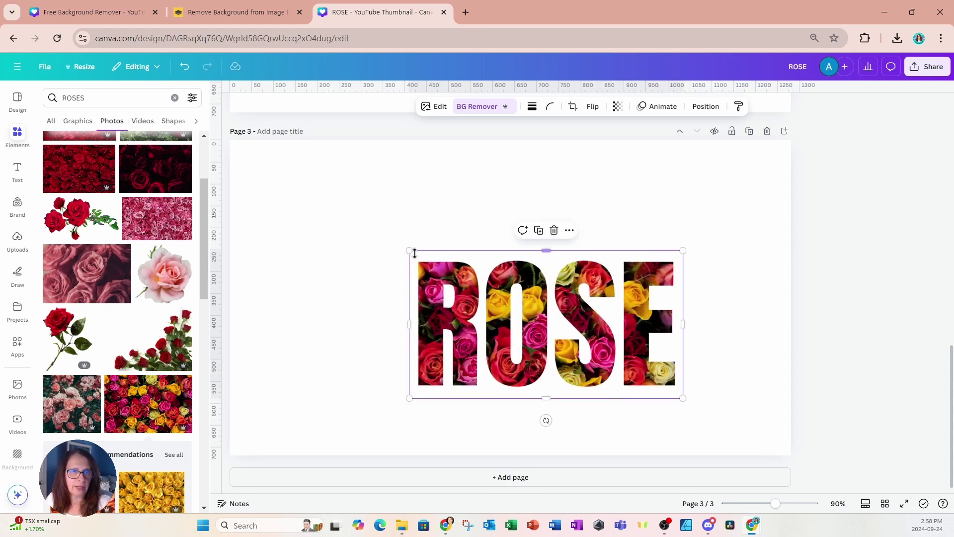
{"action": "left_click_drag", "start_coordinate": [412, 252], "coordinate": [295, 194]}
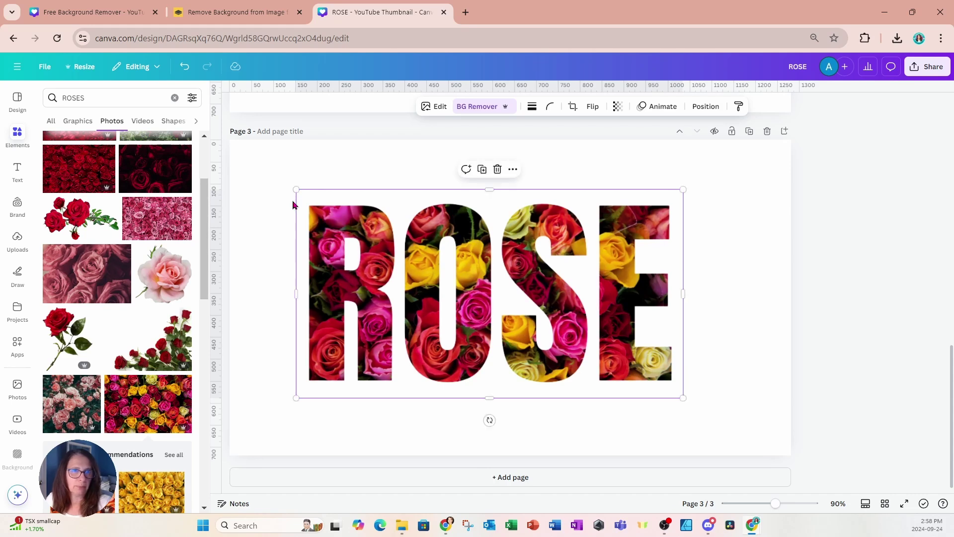
Add a Drop shadow to the ROSE image with distance 34 and transparency 75.
{"action": "left_click", "coordinate": [440, 108]}
{"action": "left_click", "coordinate": [70, 362]}
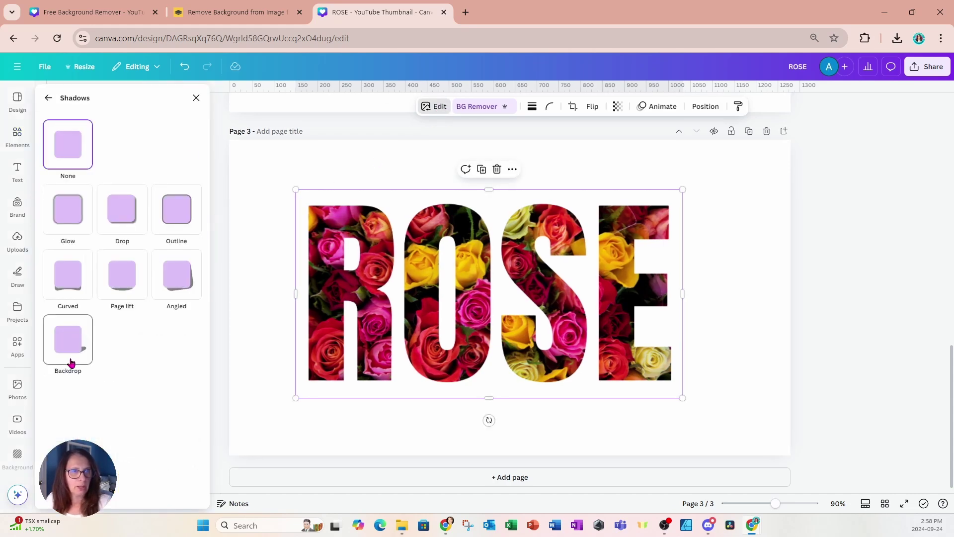
{"action": "left_click", "coordinate": [124, 218]}
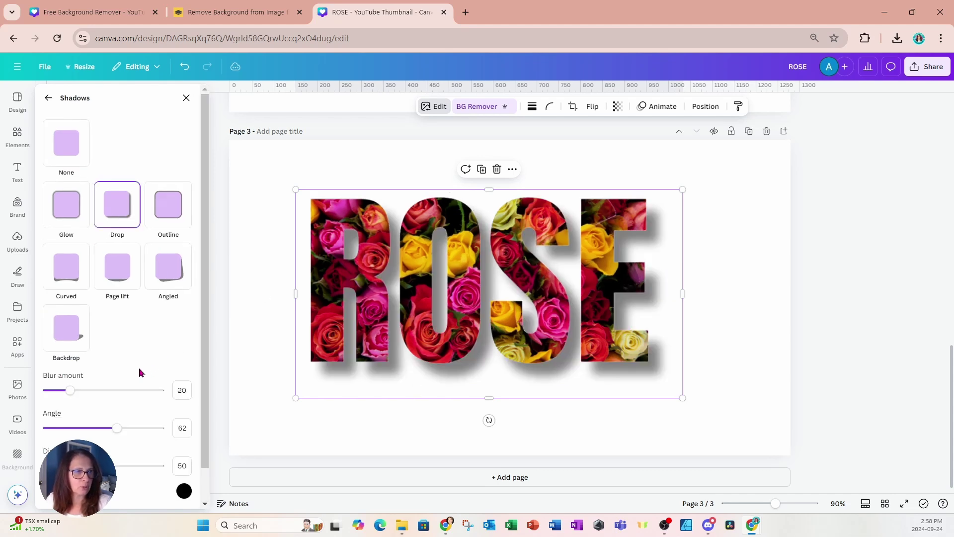
{"action": "scroll", "coordinate": [139, 373], "scroll_direction": "down", "scroll_amount": 1}
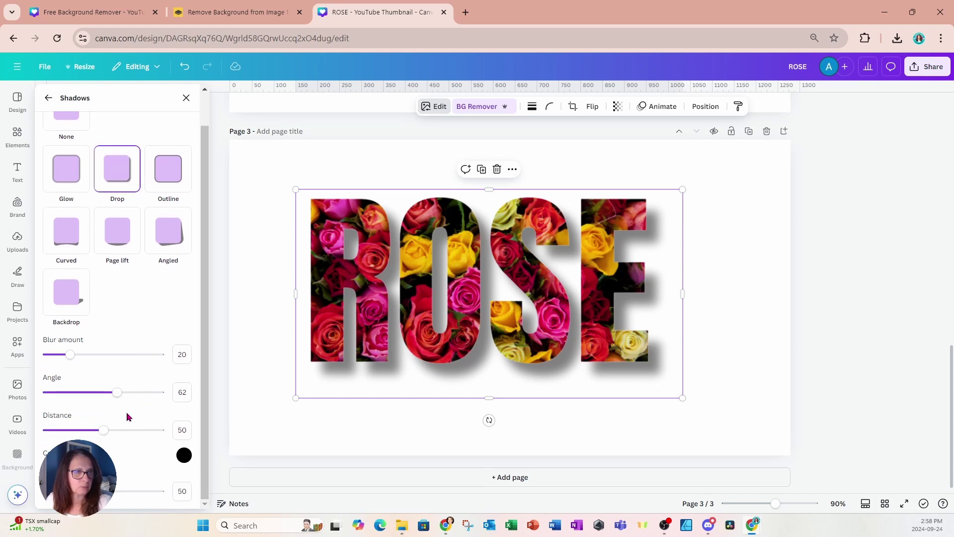
{"action": "left_click_drag", "start_coordinate": [105, 431], "coordinate": [88, 431]}
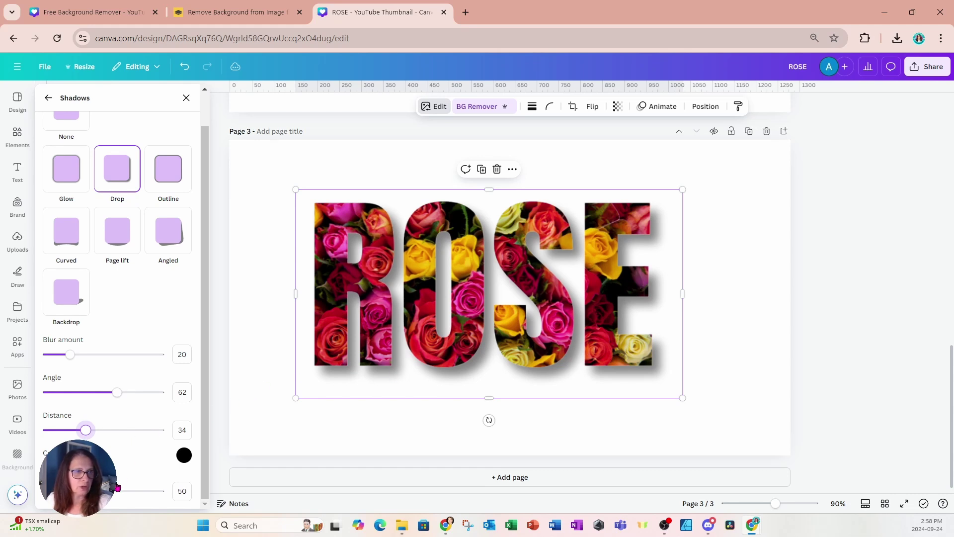
{"action": "left_click_drag", "start_coordinate": [104, 491], "coordinate": [142, 492]}
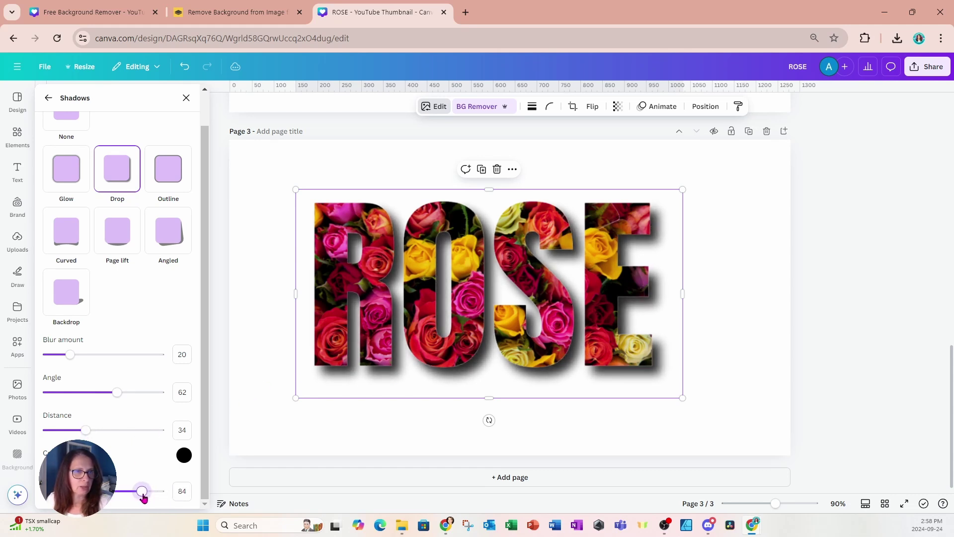
{"action": "left_click_drag", "start_coordinate": [142, 492], "coordinate": [132, 492]}
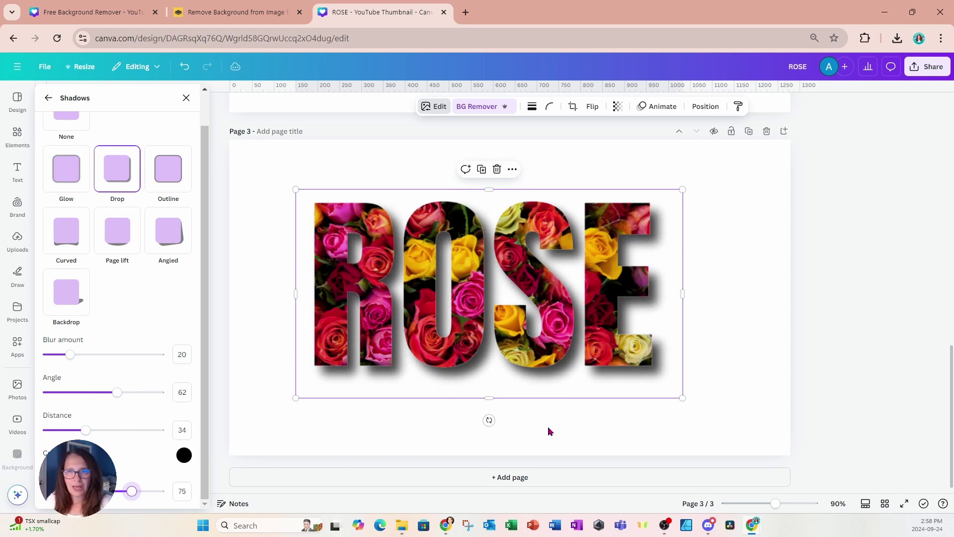
Nudge the shadowed ROSE image right to the page 3 centre guide.
{"action": "left_click", "coordinate": [255, 198]}
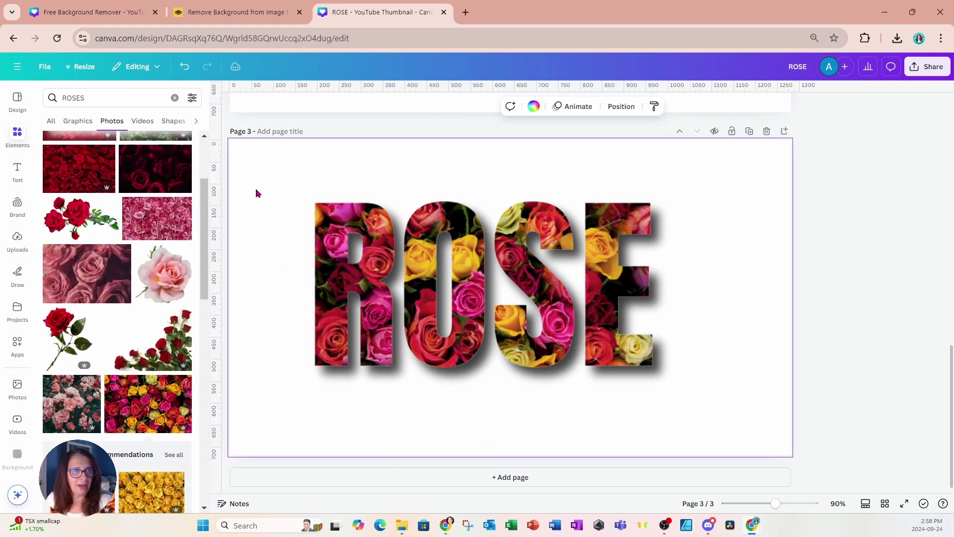
{"action": "left_click_drag", "start_coordinate": [356, 257], "coordinate": [373, 261]}
{"action": "left_click", "coordinate": [404, 443]}
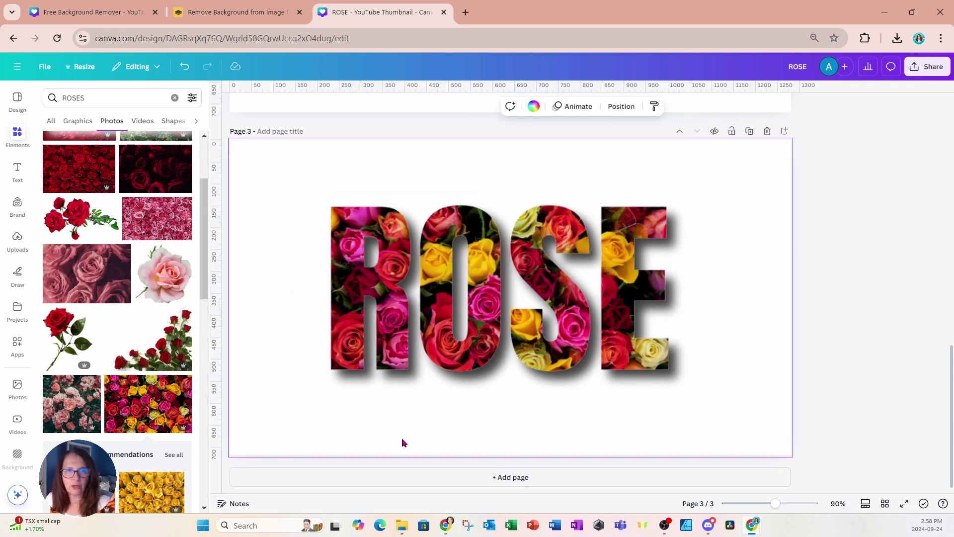